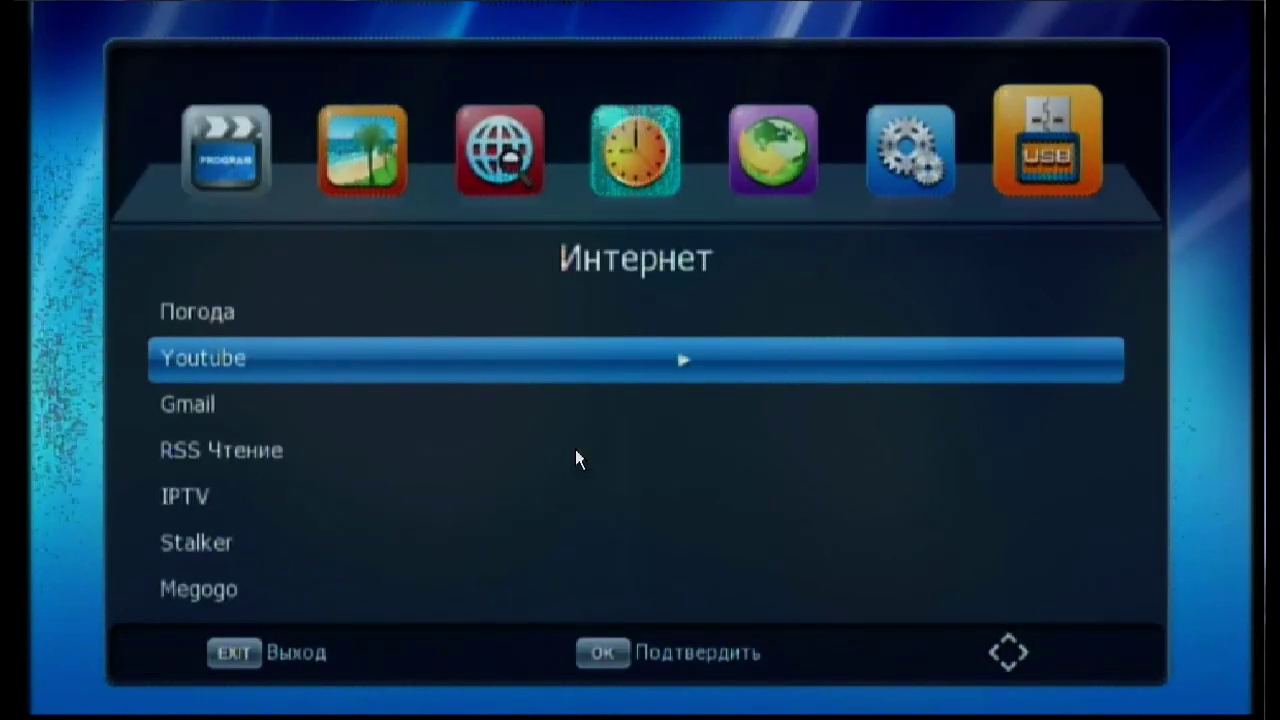
Open the Gmail sign-in form from the internet services list and return without signing in
{"action": "key", "text": "Down"}
{"action": "key", "text": "Return"}
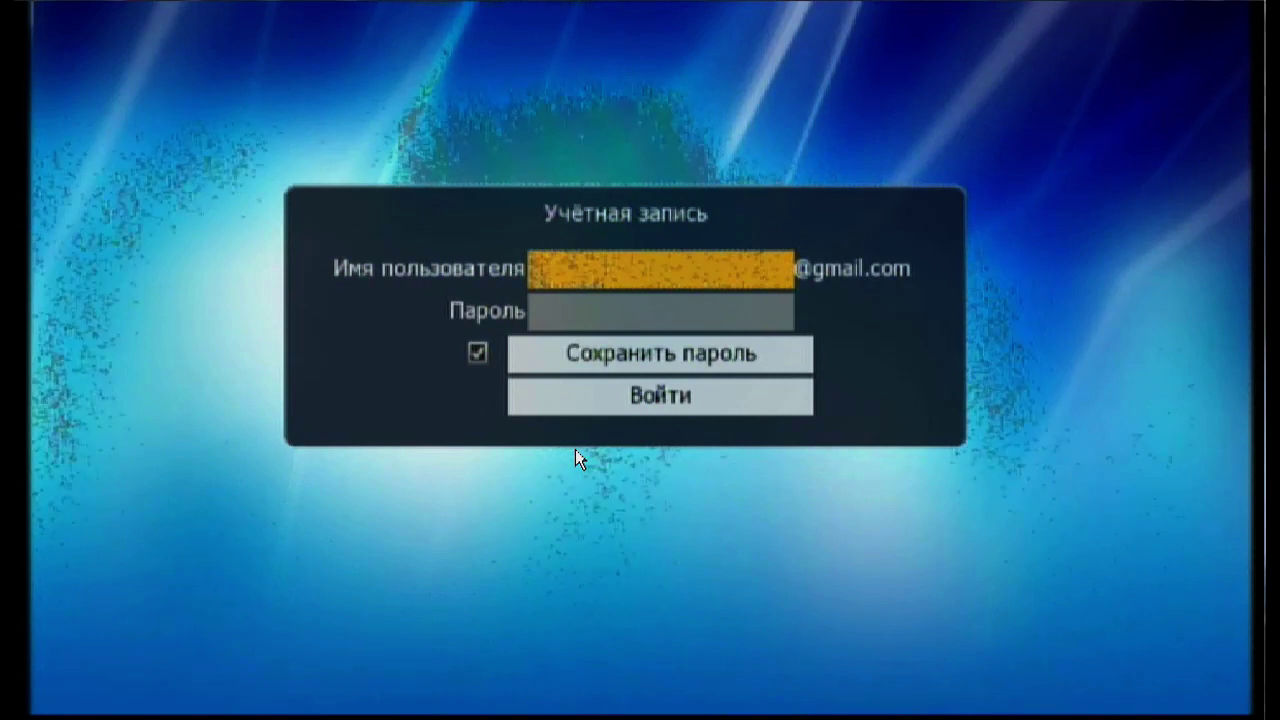
{"action": "key", "text": "Escape"}
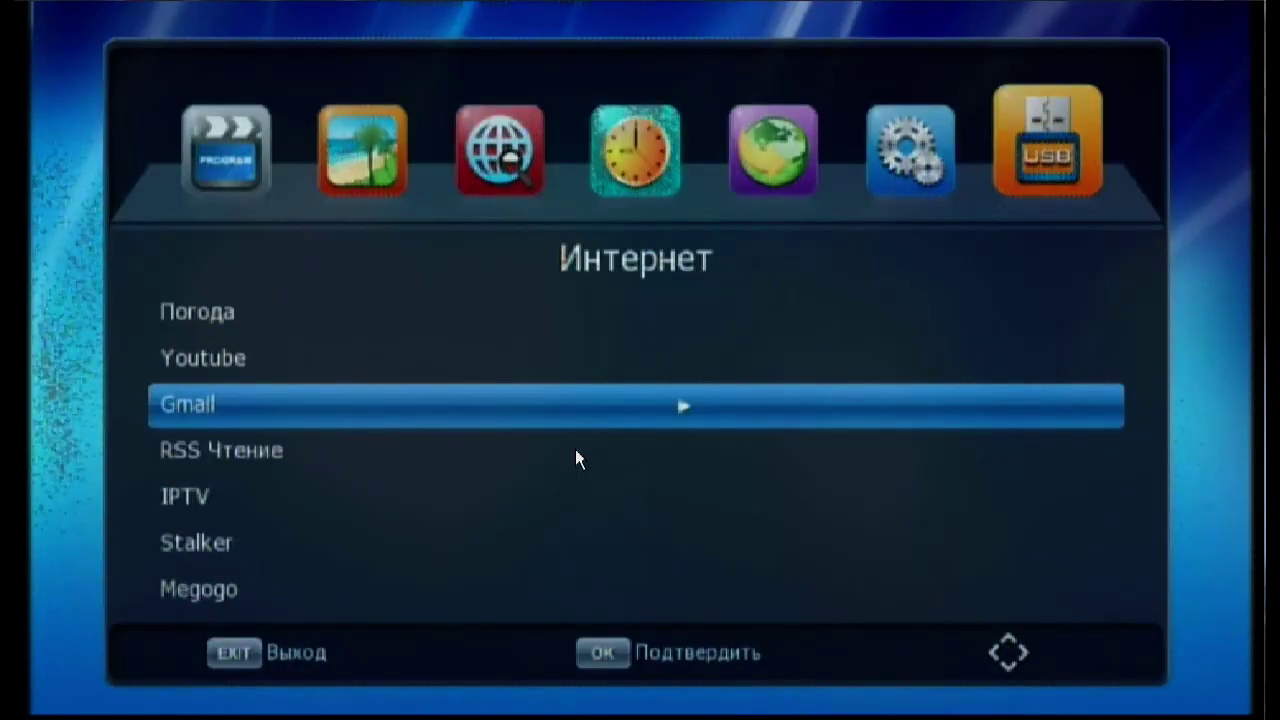
Open the RSS reader, load the BBC News headlines and return to the internet services list
{"action": "key", "text": "Down"}
{"action": "key", "text": "Return"}
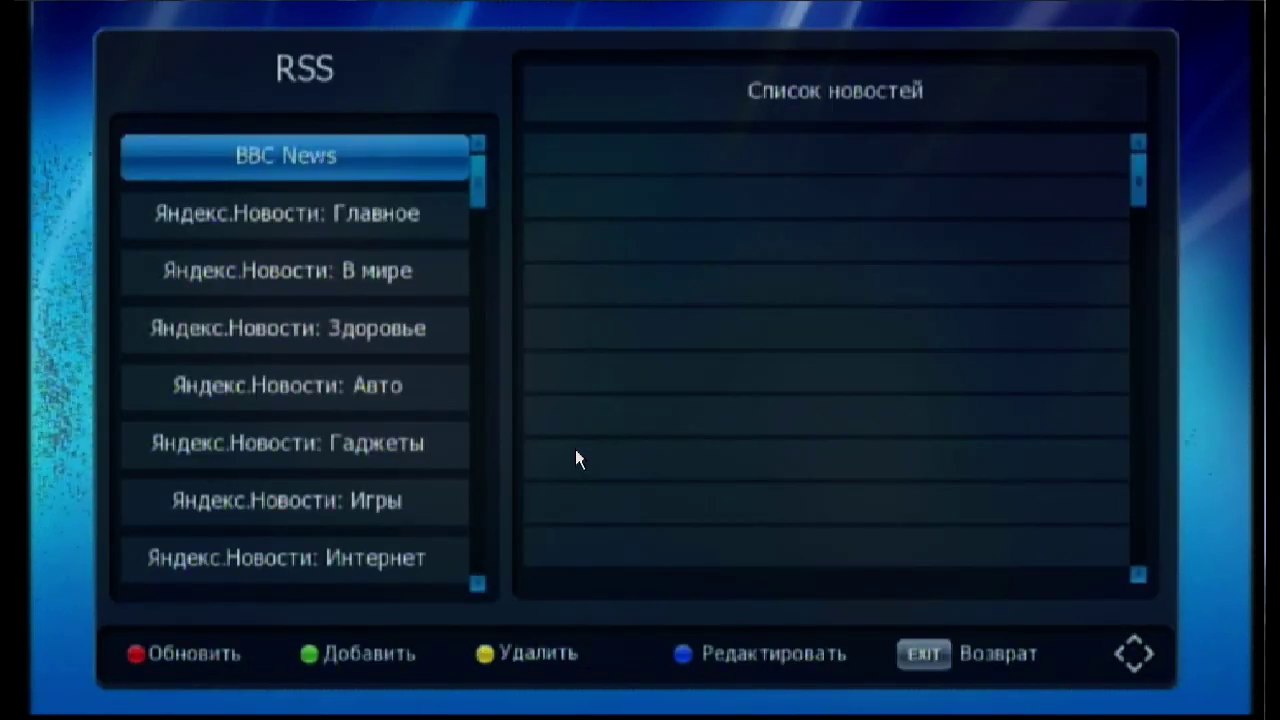
{"action": "key", "text": "Return"}
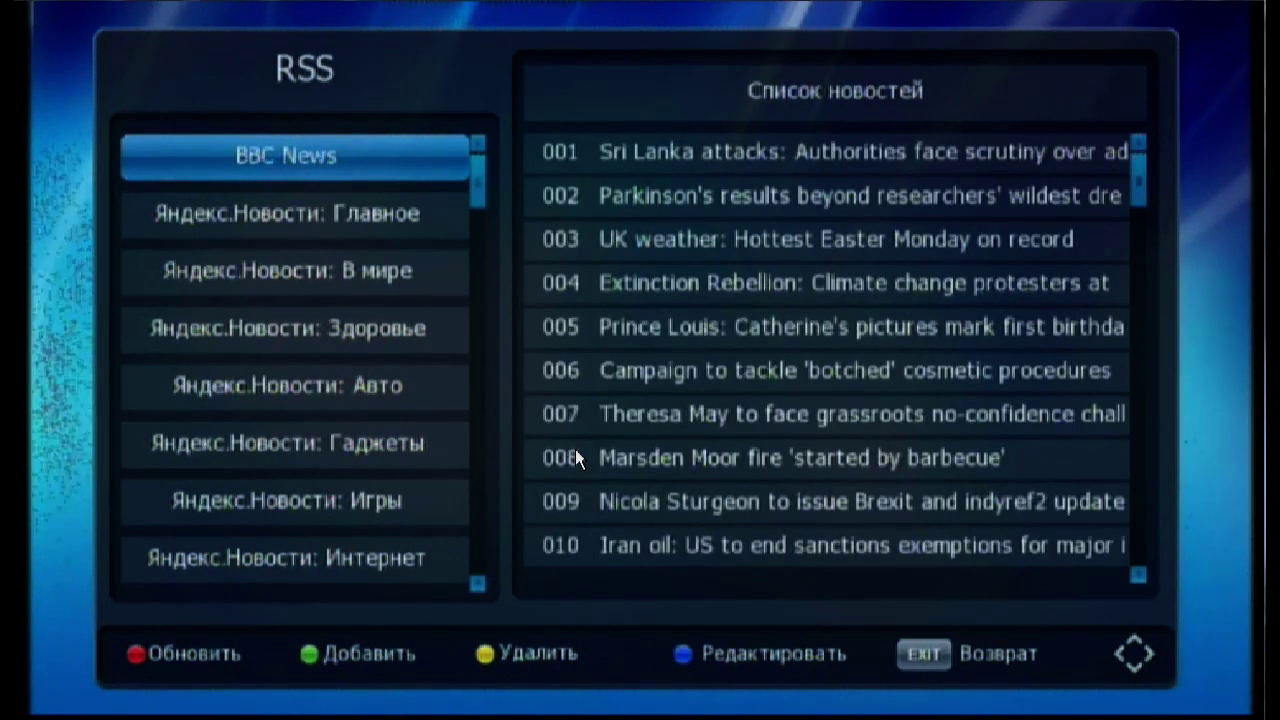
{"action": "key", "text": "Escape"}
View the IPTV playlist screen and return to the internet services list
{"action": "key", "text": "Down"}
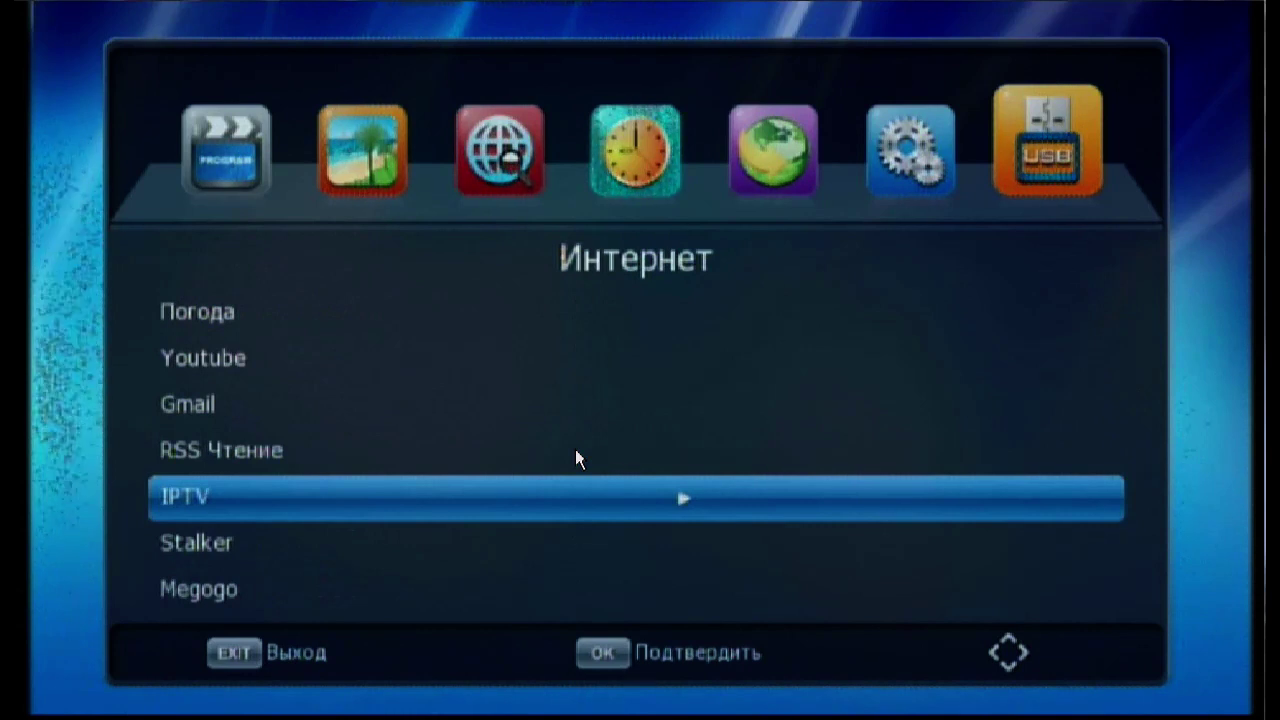
{"action": "key", "text": "Return"}
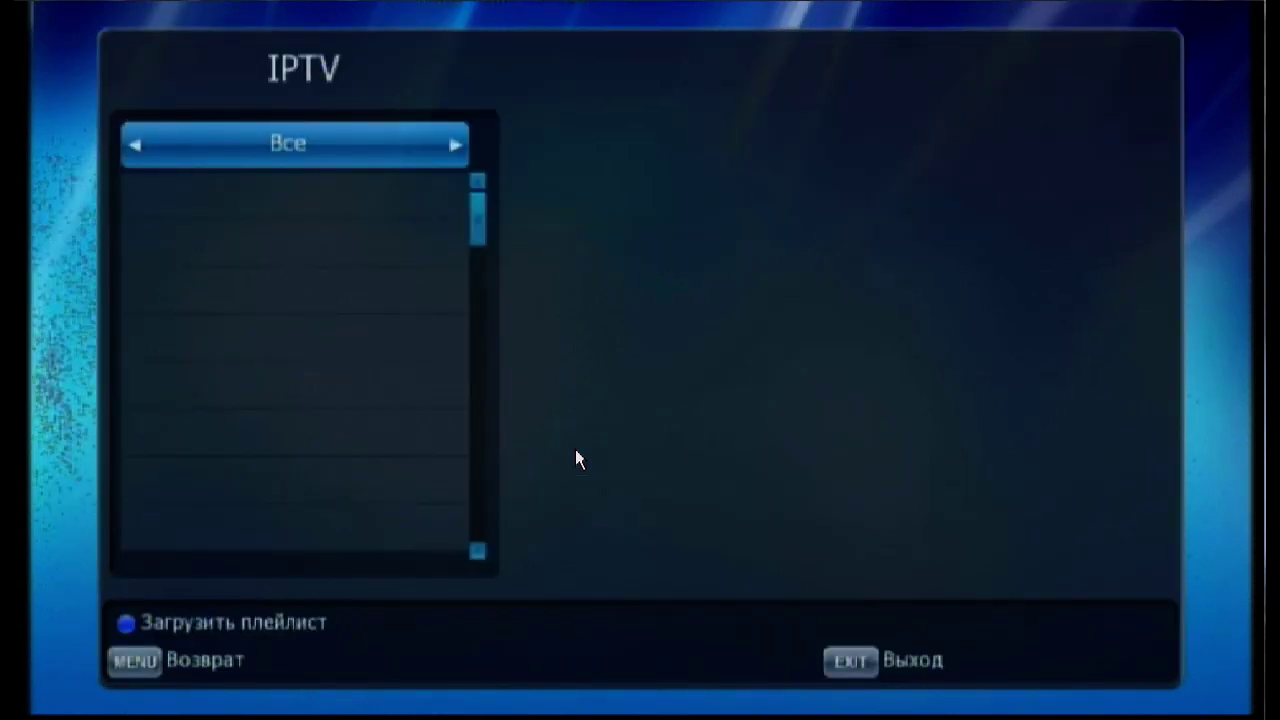
{"action": "key", "text": "Escape"}
Open Stalker, look over its IPTV, VOD and Setting entries, and return to the internet services list
{"action": "key", "text": "Down"}
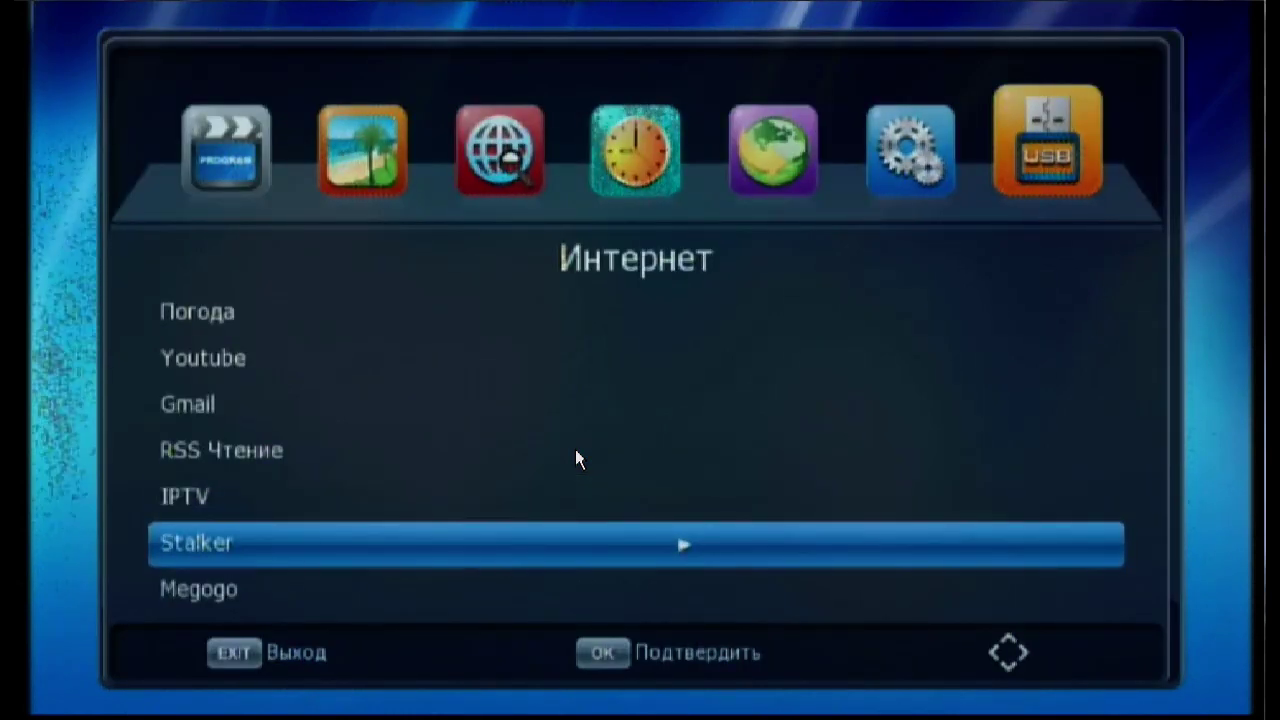
{"action": "key", "text": "Return"}
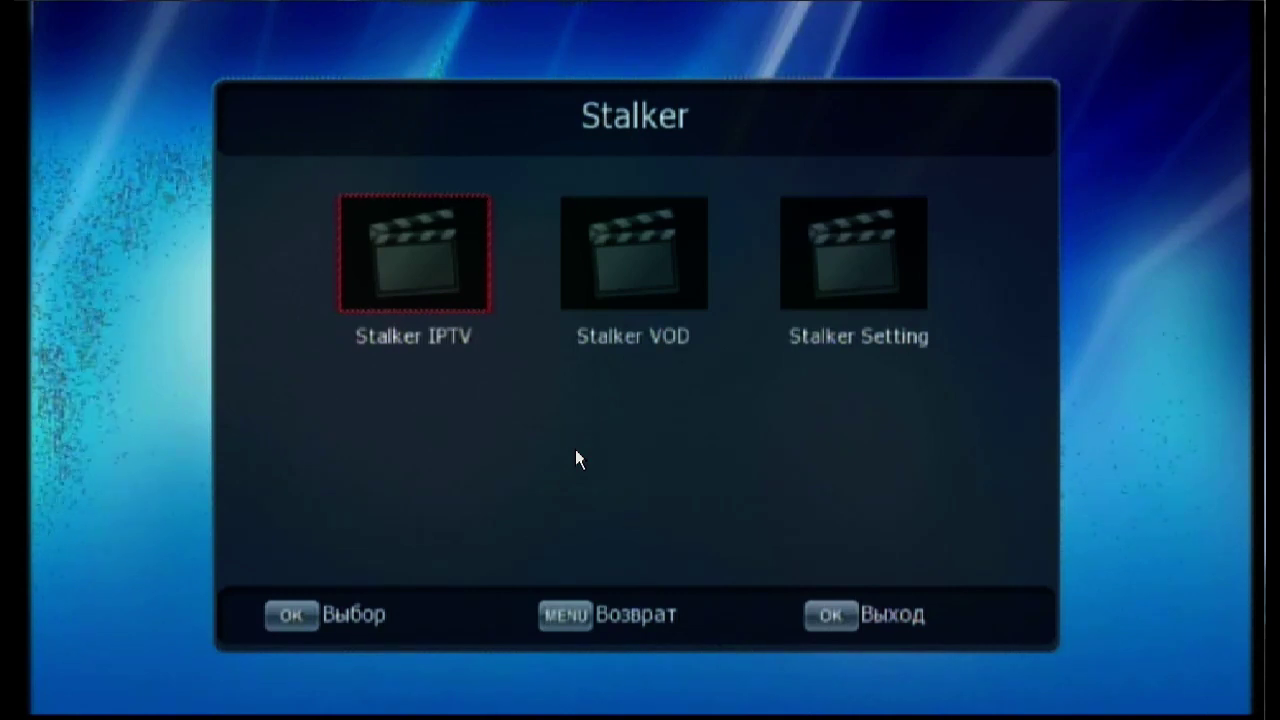
{"action": "key", "text": "Right"}
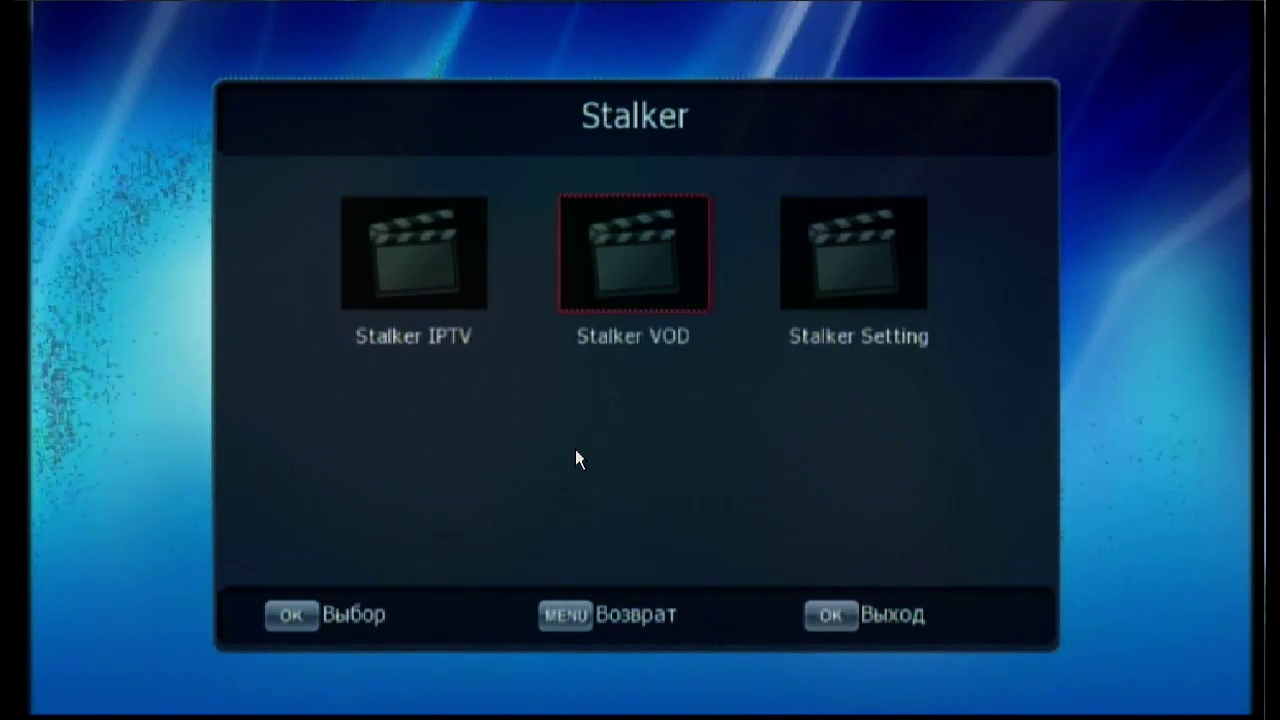
{"action": "key", "text": "Escape"}
Open Megogo and play the film "Иллюзия обмана" from the Фильмы category
{"action": "key", "text": "Down"}
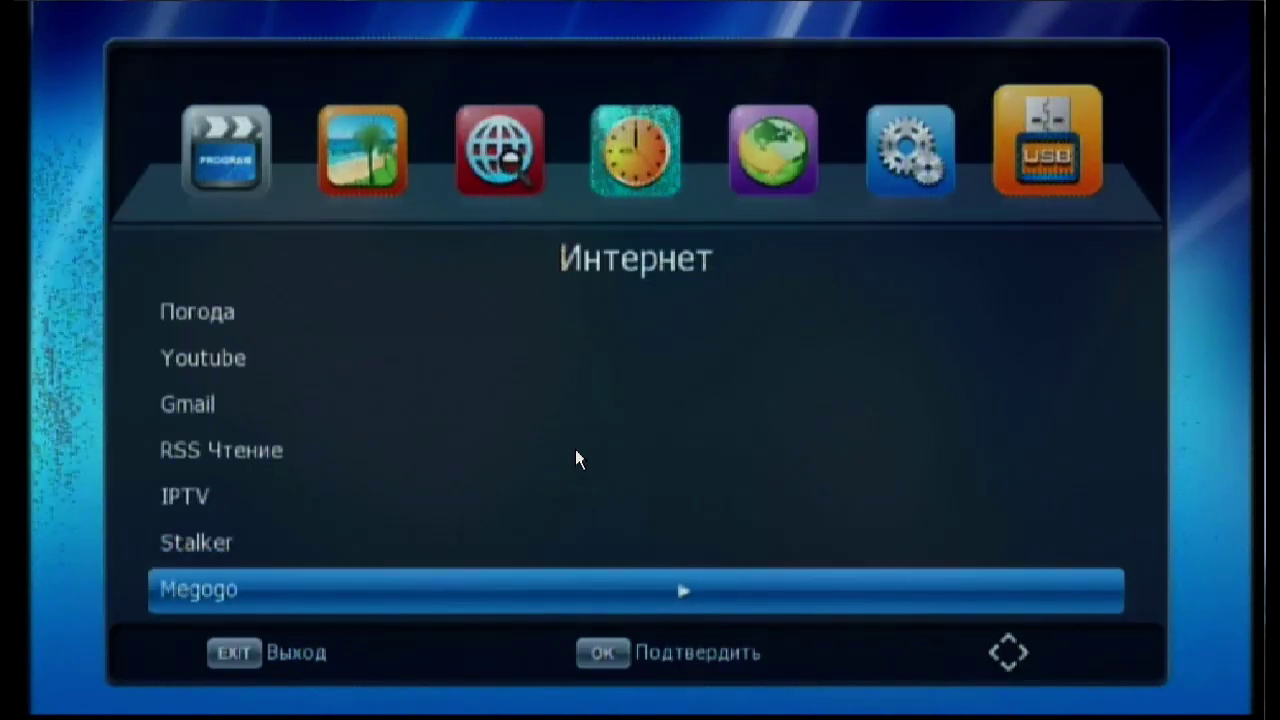
{"action": "key", "text": "Return"}
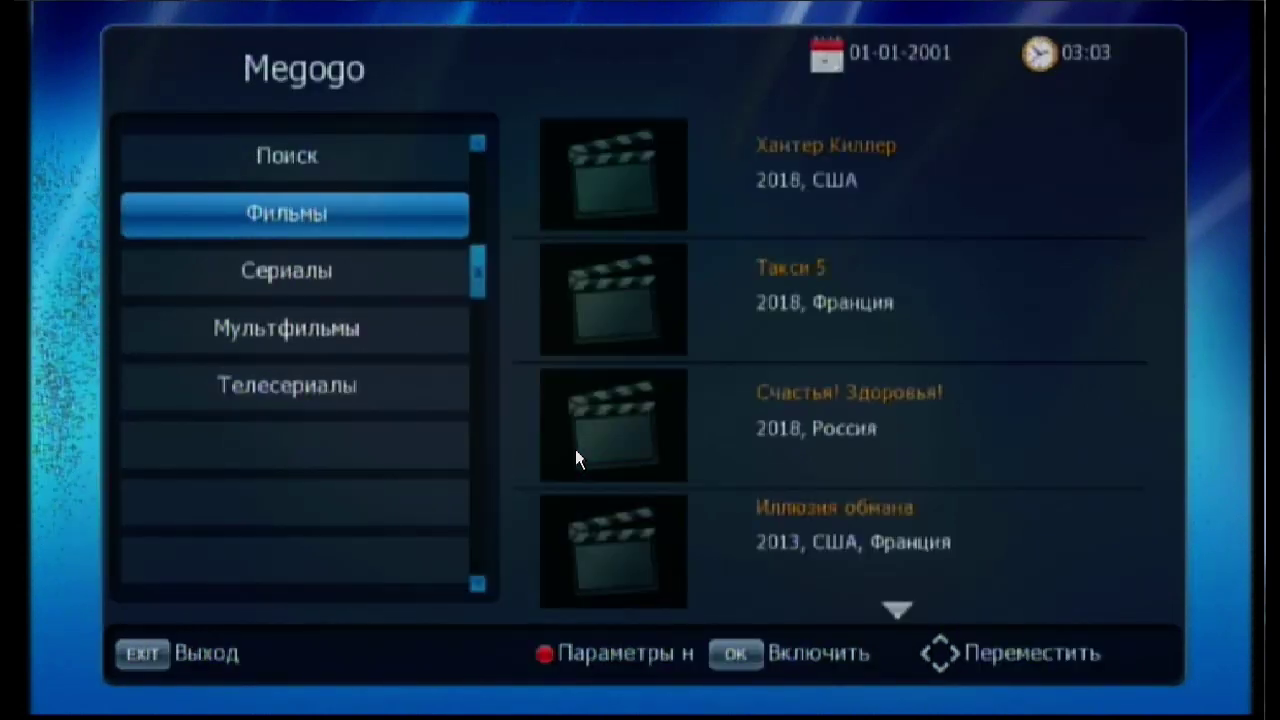
{"action": "key", "text": "Right"}
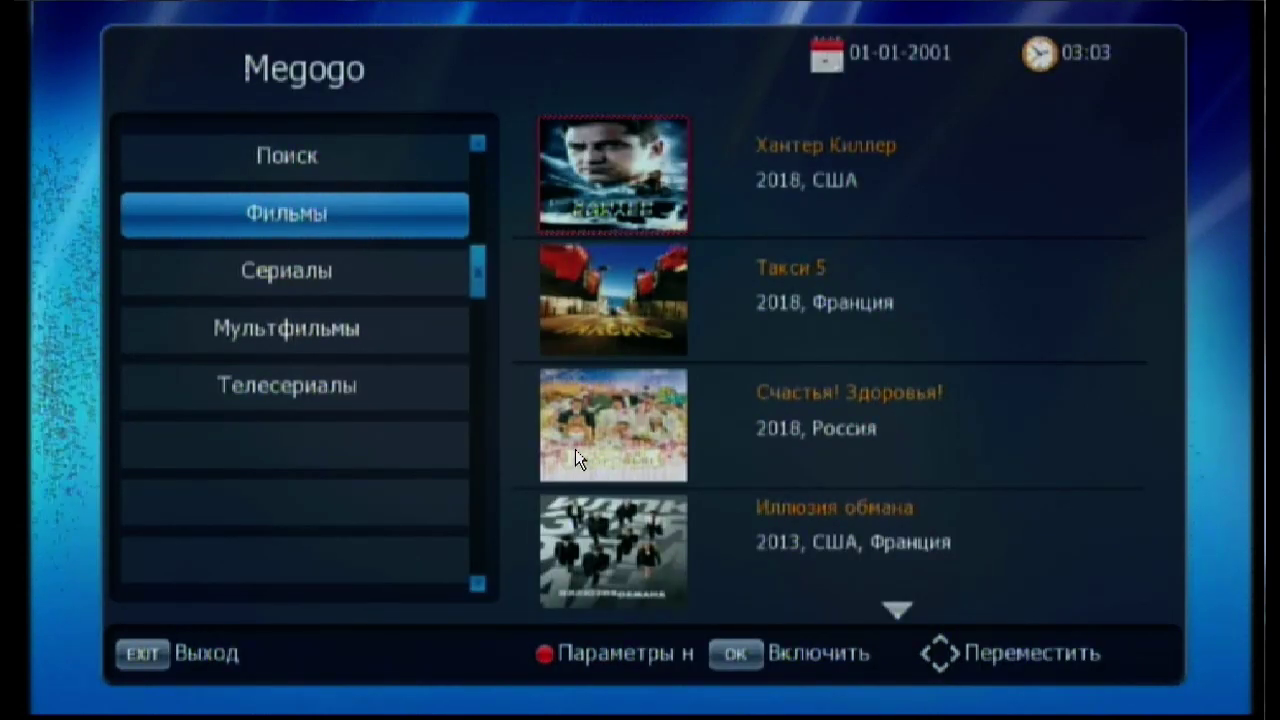
{"action": "key", "text": "Down"}
{"action": "key", "text": "Down"}
{"action": "key", "text": "Down"}
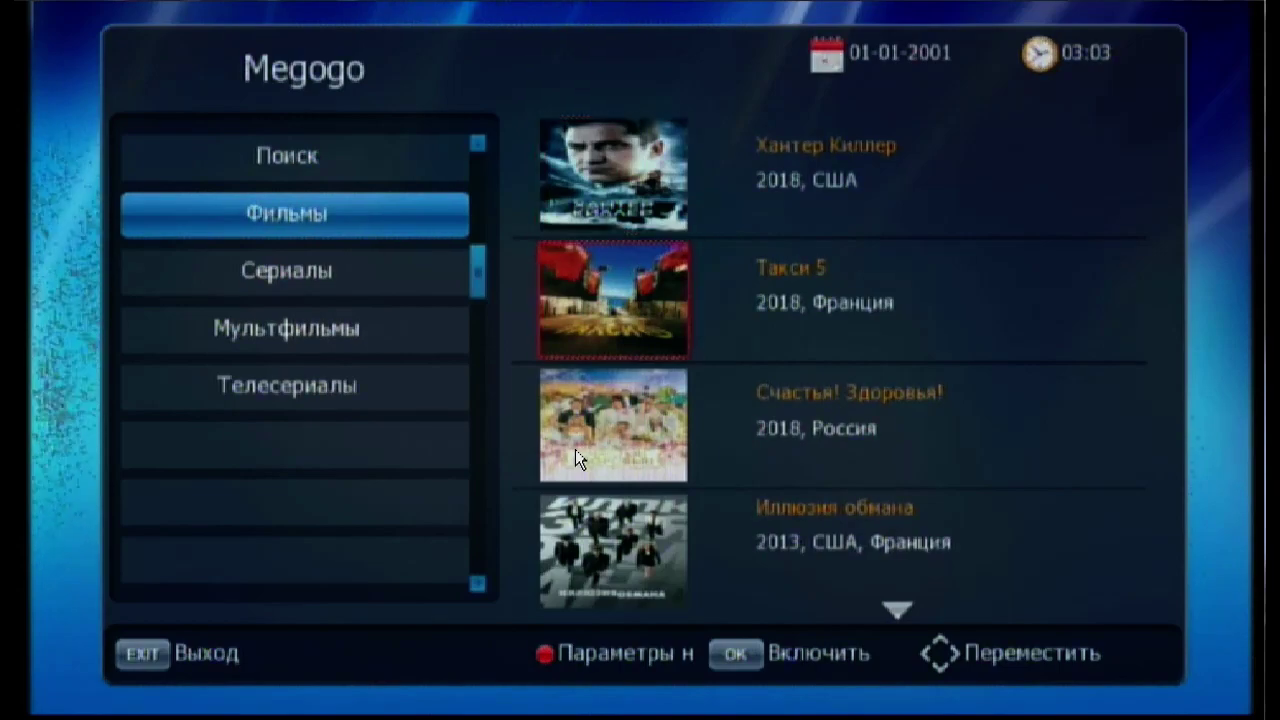
{"action": "key", "text": "Return"}
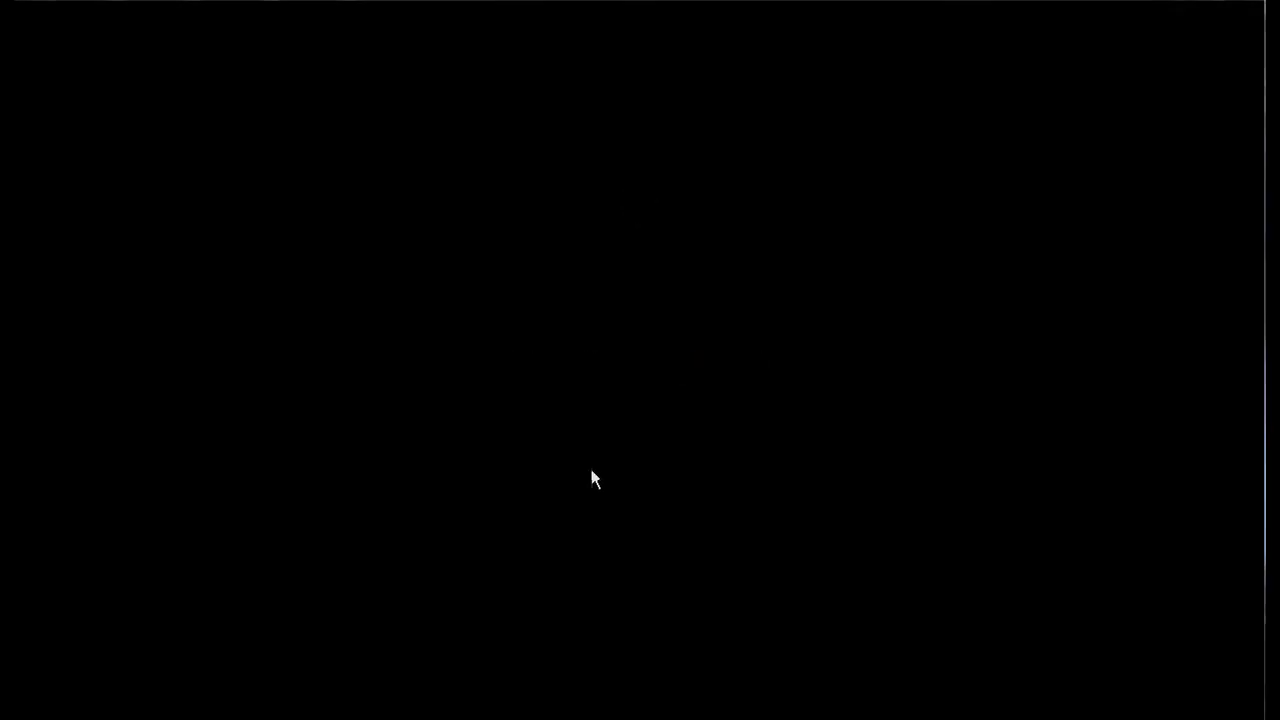
Raise the computer's sound volume during playback, and stop the film and leave Megogo
{"action": "left_click_drag", "start_coordinate": [1136, 577], "coordinate": [1135, 529]}
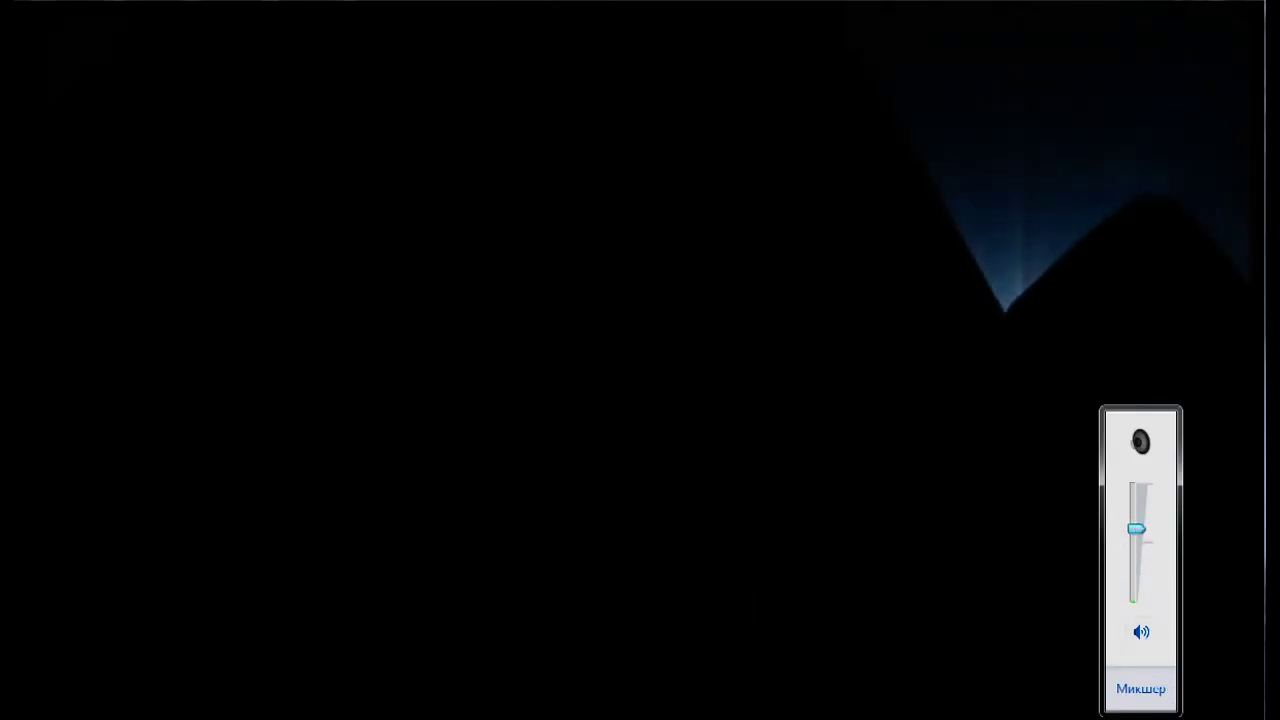
{"action": "left_click", "coordinate": [772, 622]}
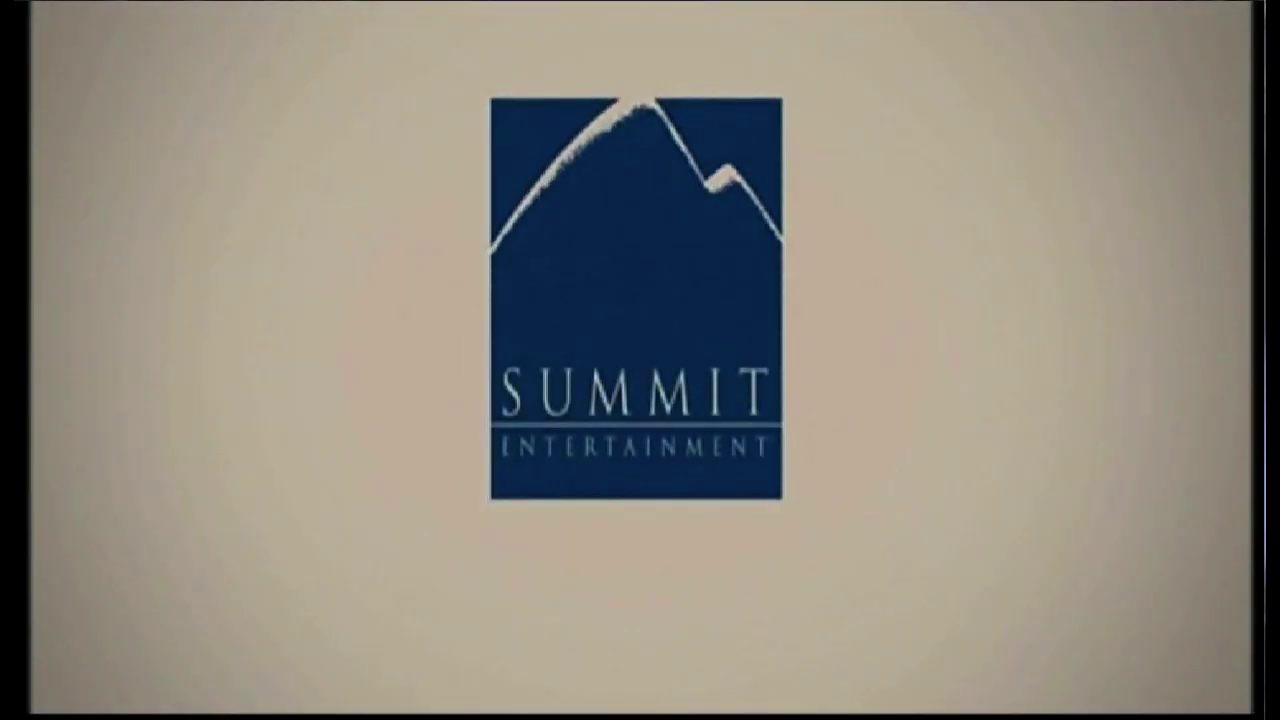
{"action": "key", "text": "Escape"}
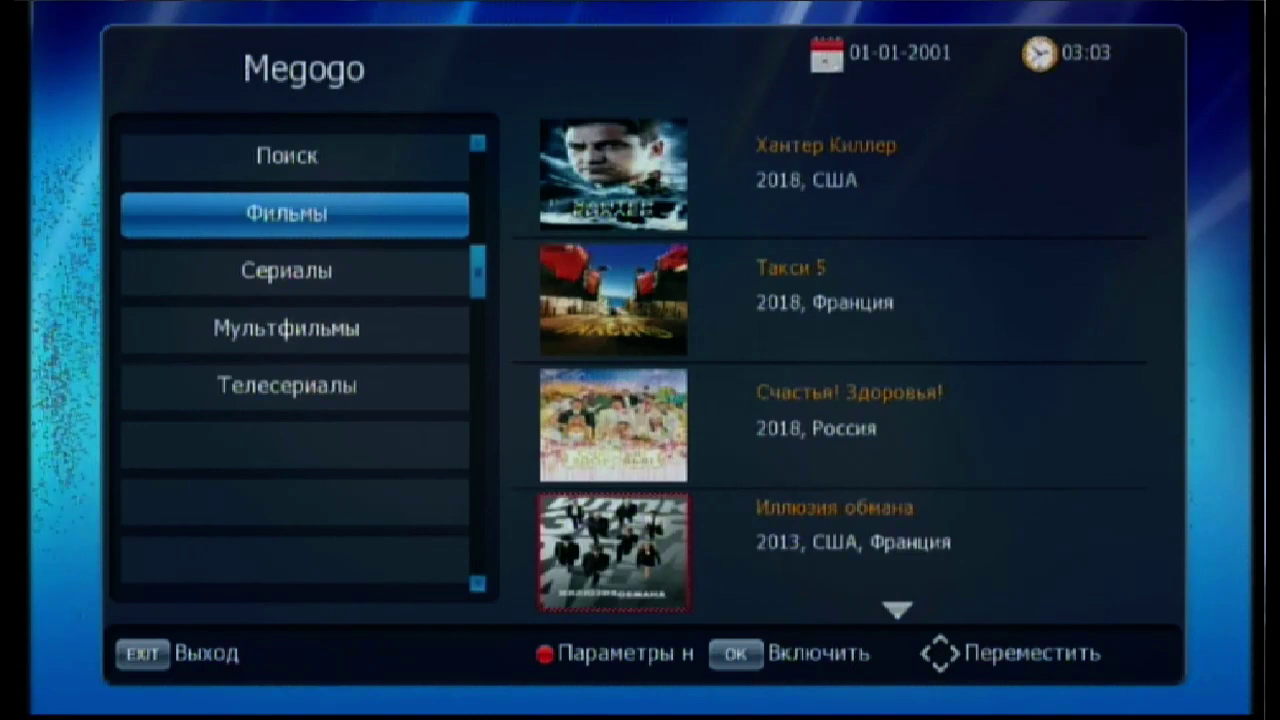
{"action": "key", "text": "Escape"}
{"action": "key", "text": "Escape"}
{"action": "key", "text": "Escape"}
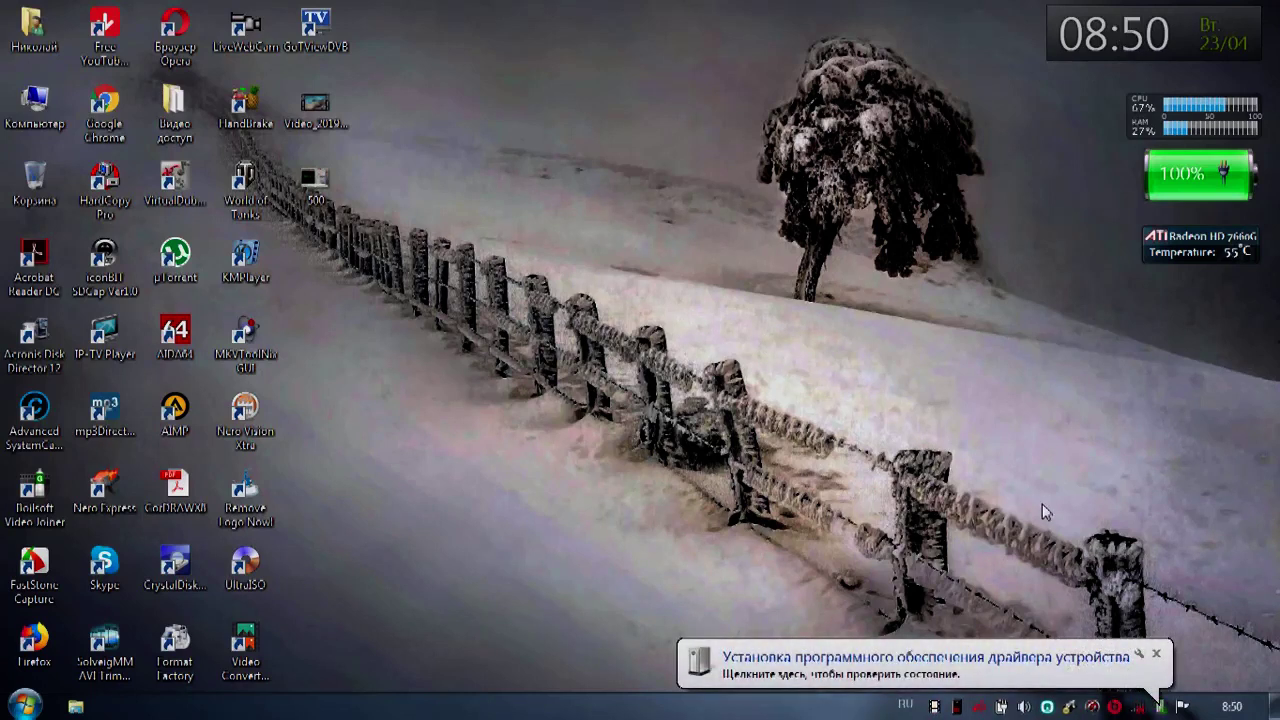
View the device driver installation status from the Windows notification and close the report
{"action": "left_click", "coordinate": [1006, 670]}
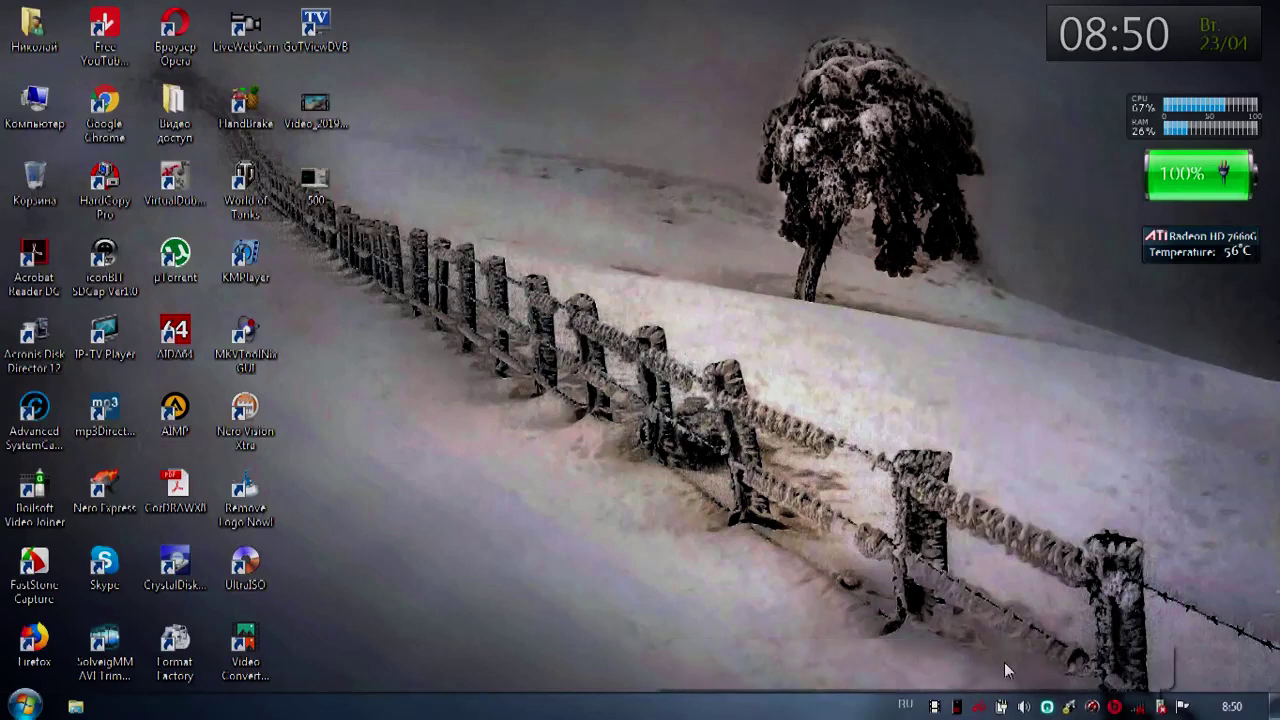
{"action": "left_click", "coordinate": [1006, 670]}
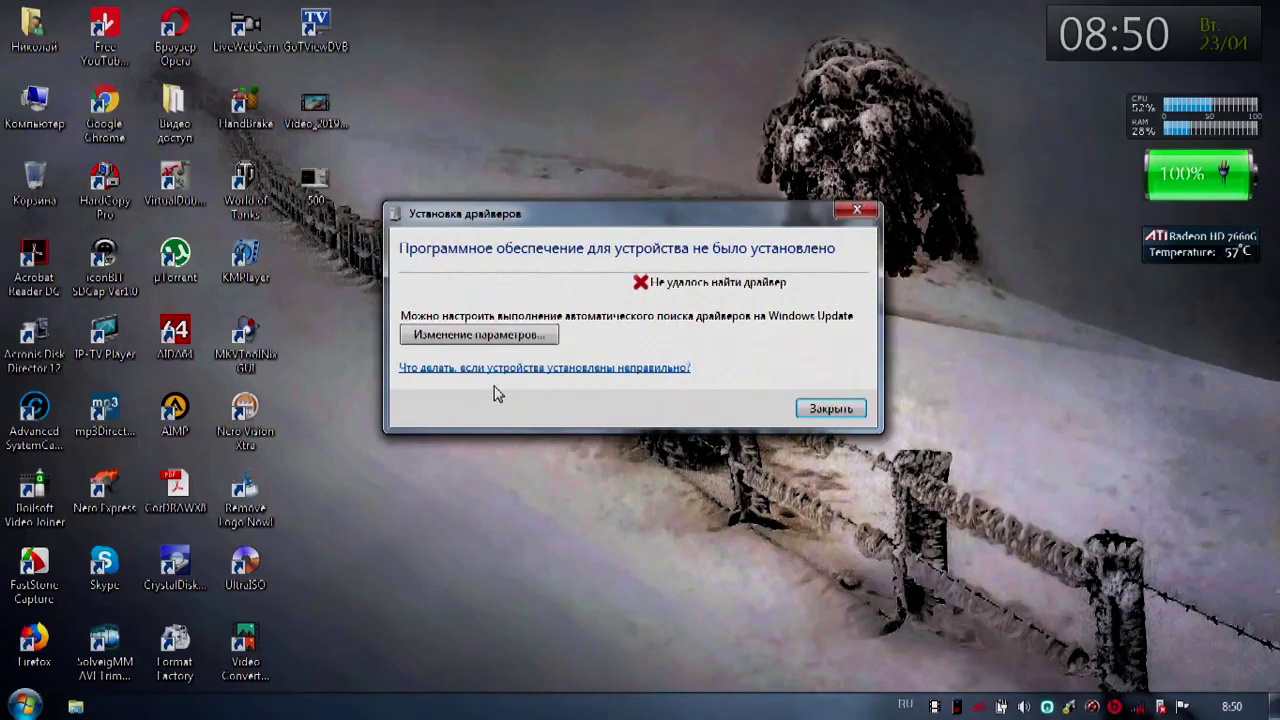
{"action": "left_click", "coordinate": [824, 408]}
Launch IS_Setup_ICS_011916_1.5.39.173 from the "Драйвер на адаптер MT7601" driver folder on drive E: and close the folder window
{"action": "double_click", "coordinate": [34, 105]}
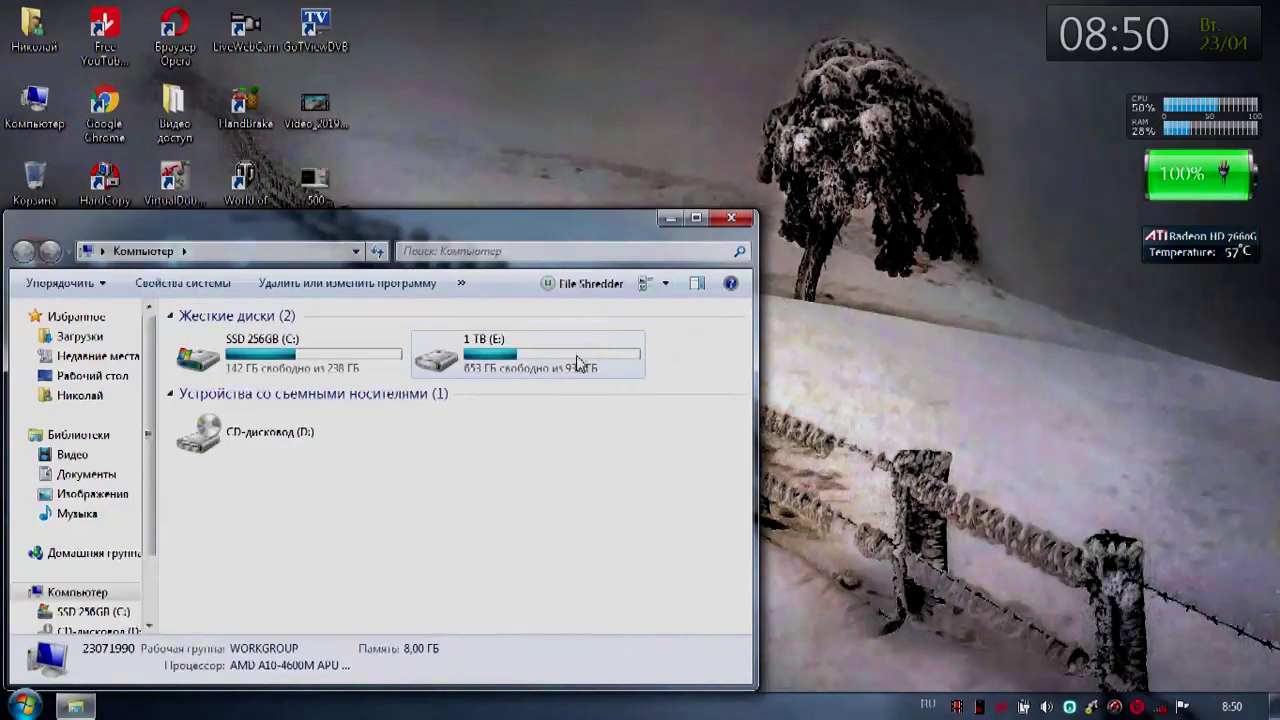
{"action": "double_click", "coordinate": [578, 362]}
{"action": "double_click", "coordinate": [282, 411]}
{"action": "double_click", "coordinate": [270, 396]}
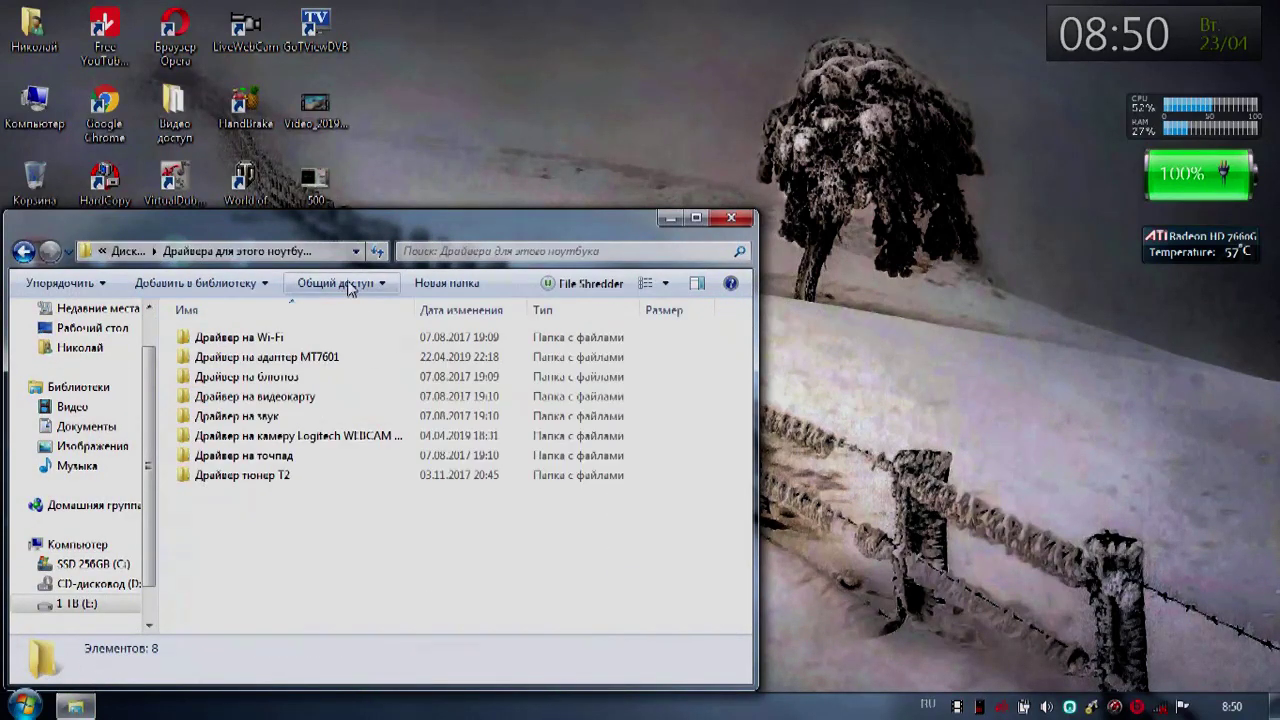
{"action": "double_click", "coordinate": [268, 357]}
{"action": "double_click", "coordinate": [270, 340]}
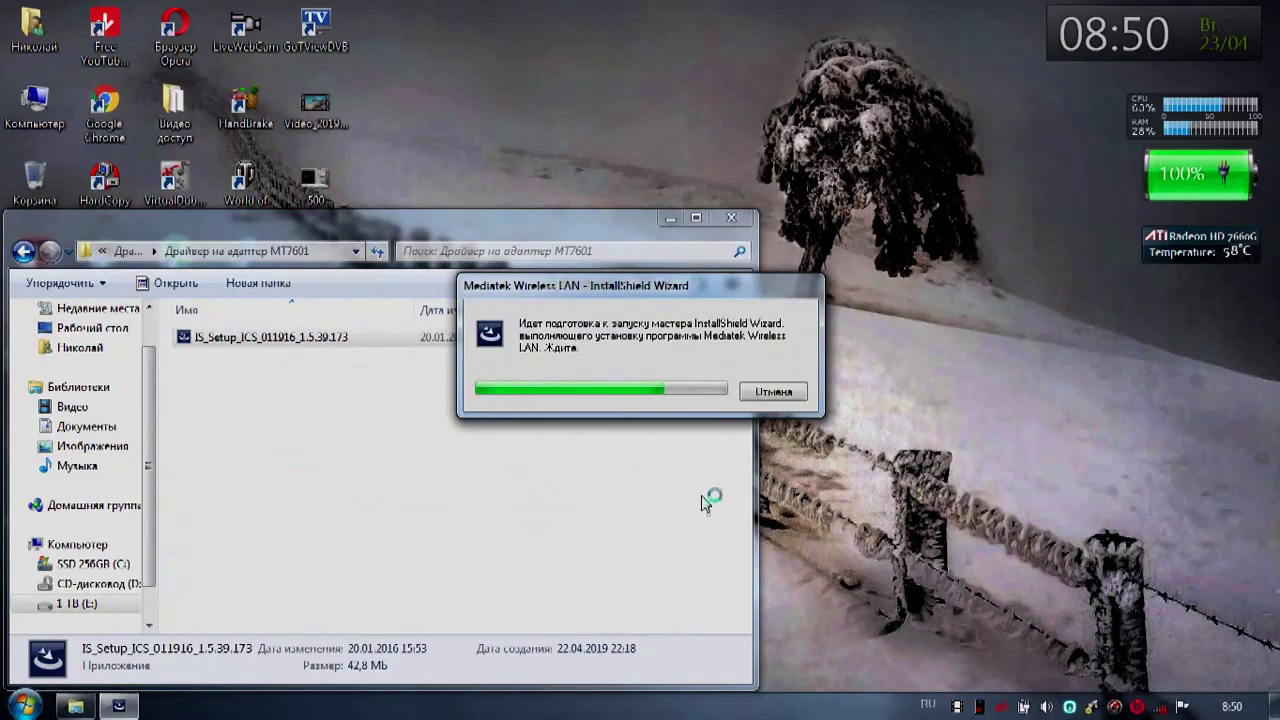
{"action": "left_click", "coordinate": [731, 217]}
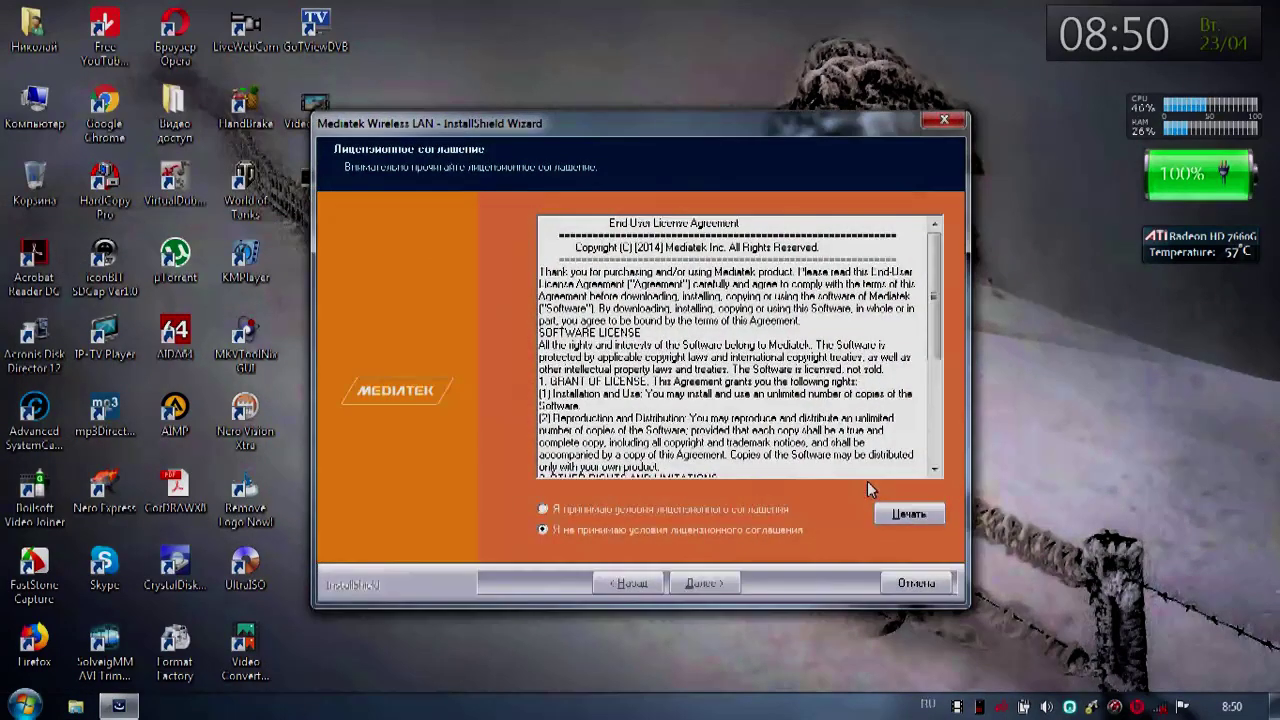
Accept the Mediatek Wireless LAN licence agreement and install with the driver-only option
{"action": "left_click", "coordinate": [613, 508]}
{"action": "left_click", "coordinate": [703, 583]}
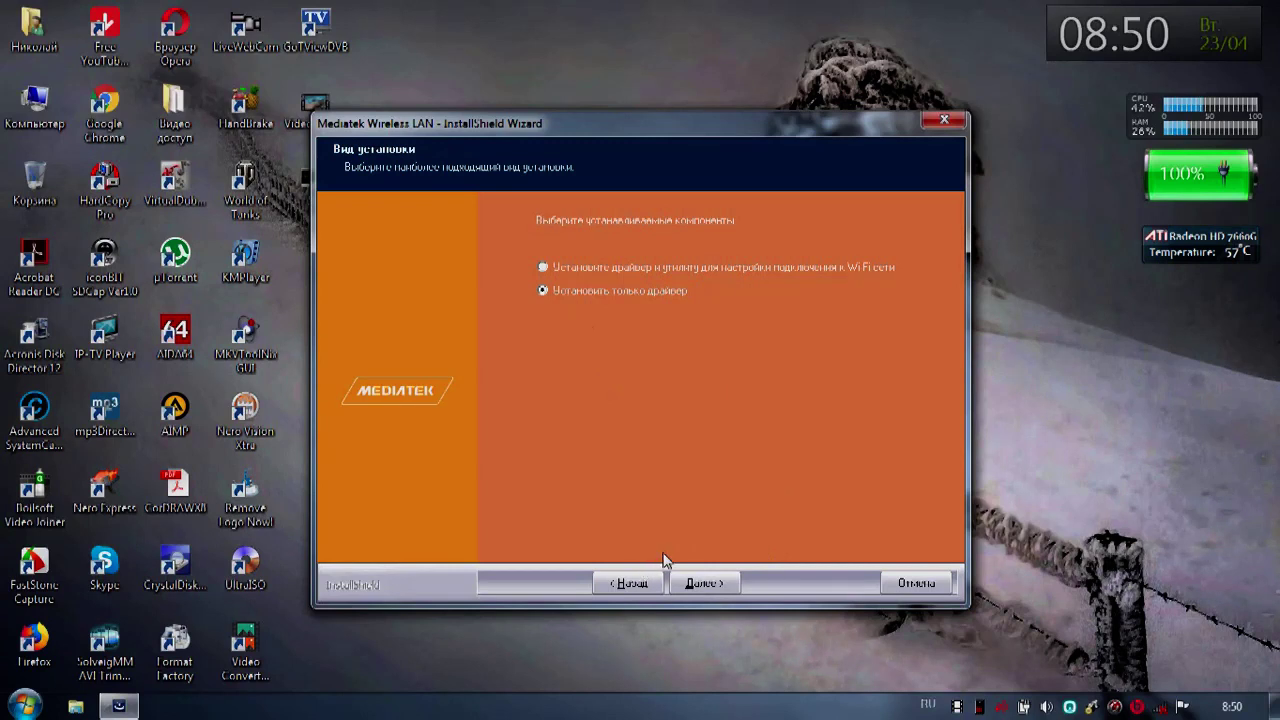
{"action": "left_click", "coordinate": [703, 583]}
{"action": "left_click", "coordinate": [718, 584]}
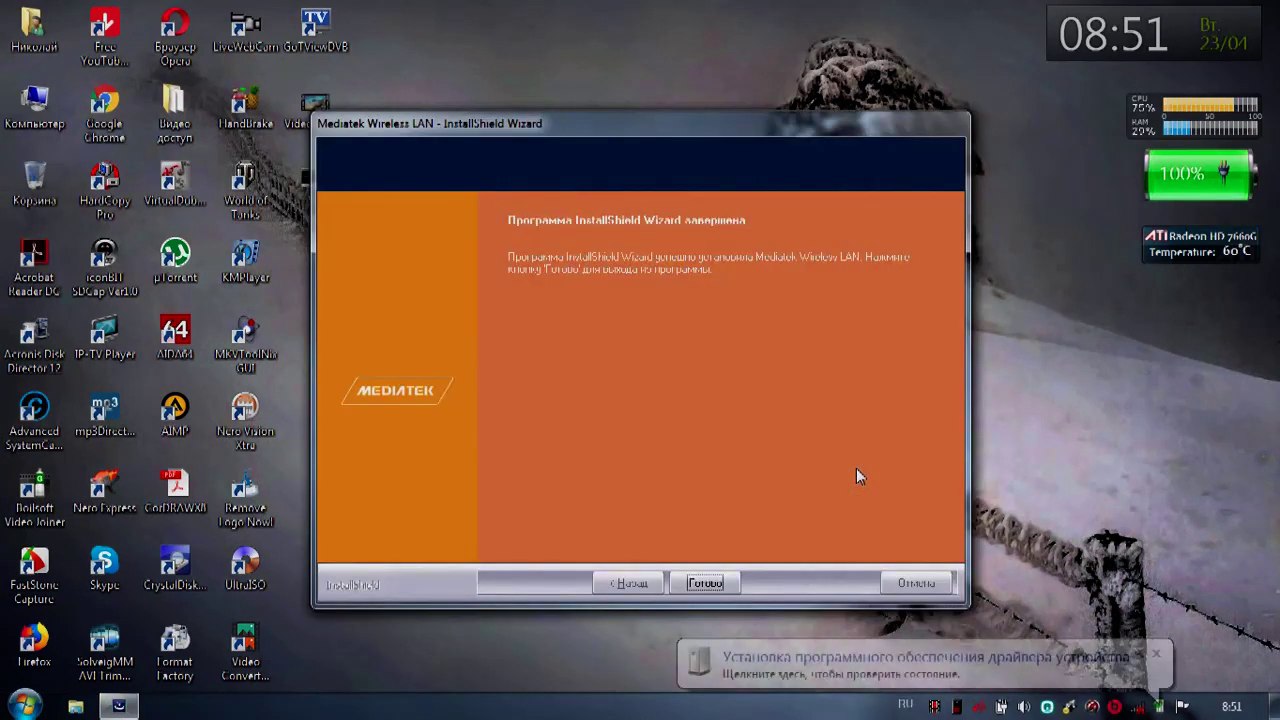
Finish the Mediatek installation wizard and check the wireless adapter's driver installation report
{"action": "left_click", "coordinate": [714, 583]}
{"action": "left_click", "coordinate": [995, 685]}
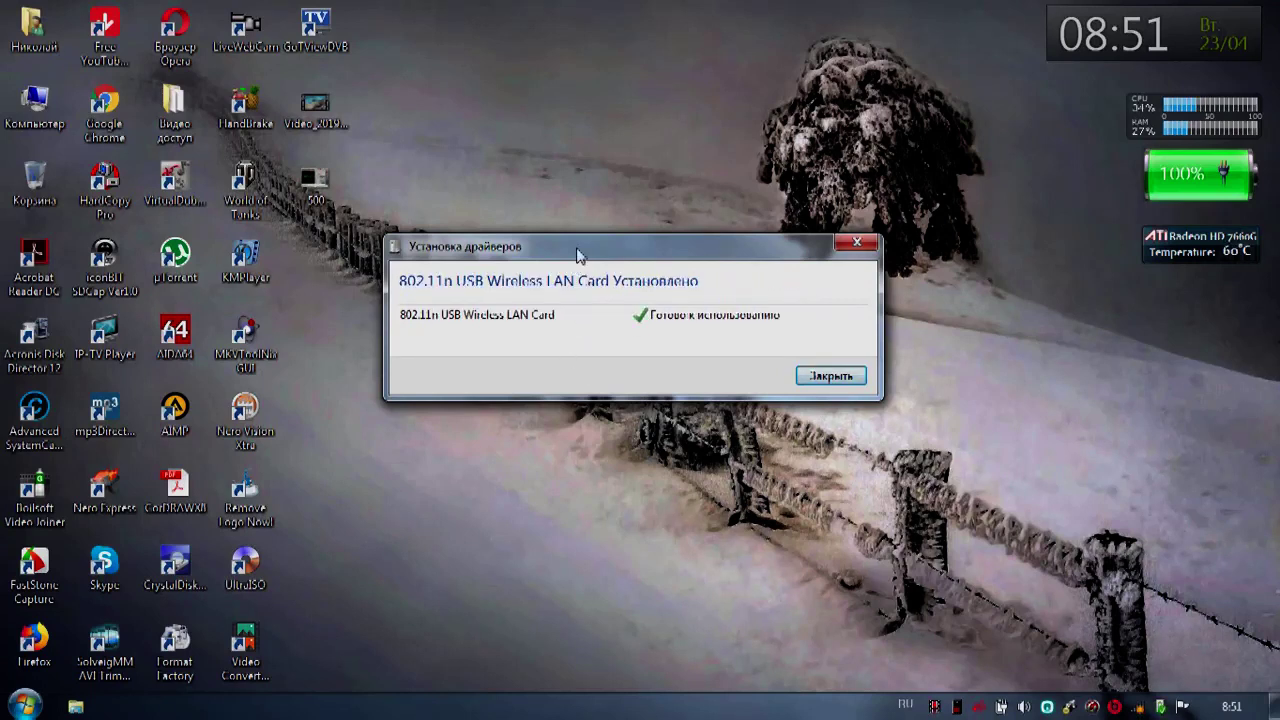
{"action": "left_click", "coordinate": [848, 383]}
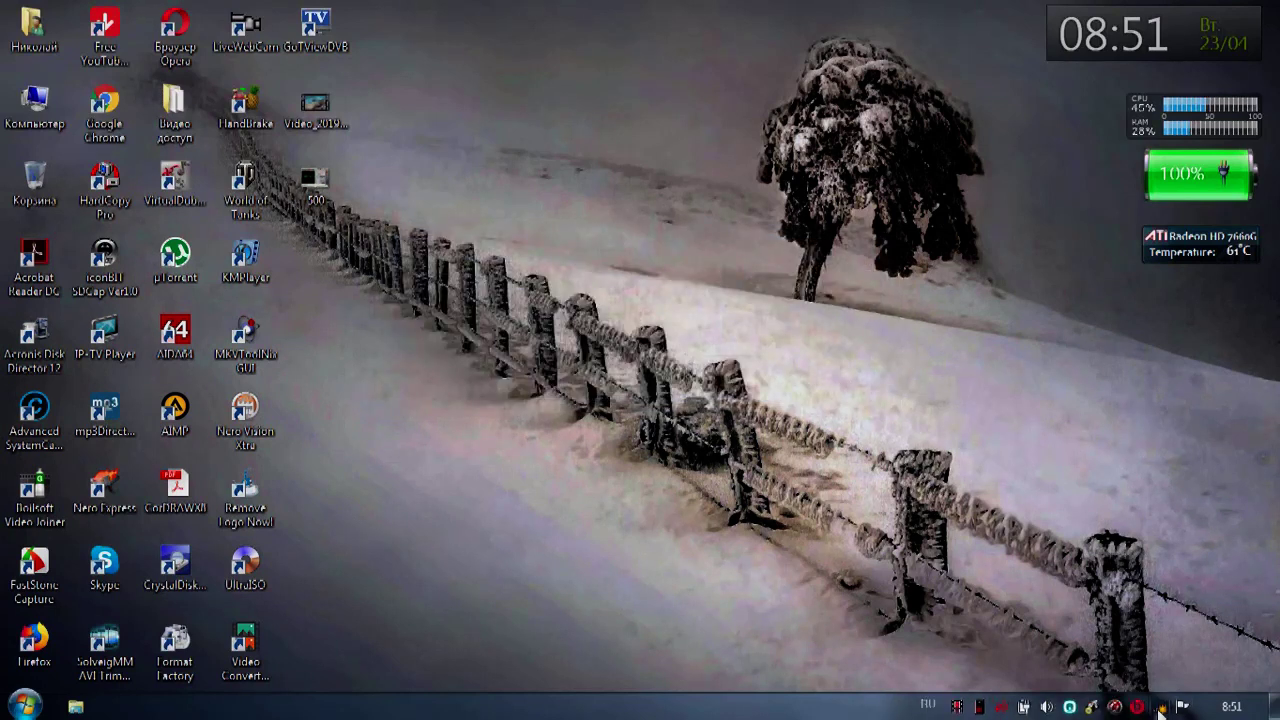
Connect to the TP-LINK wireless network, entering the network security key with its characters hidden
{"action": "left_click", "coordinate": [1160, 707]}
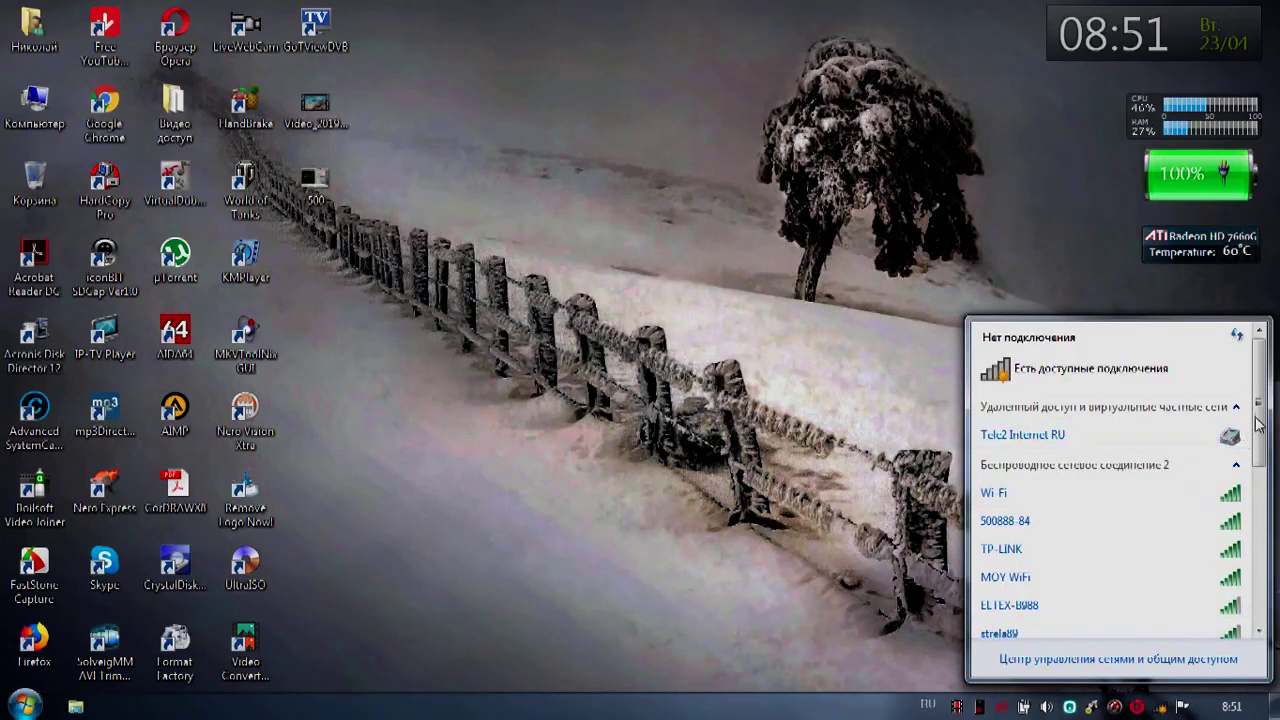
{"action": "left_click_drag", "start_coordinate": [1263, 420], "coordinate": [1270, 493]}
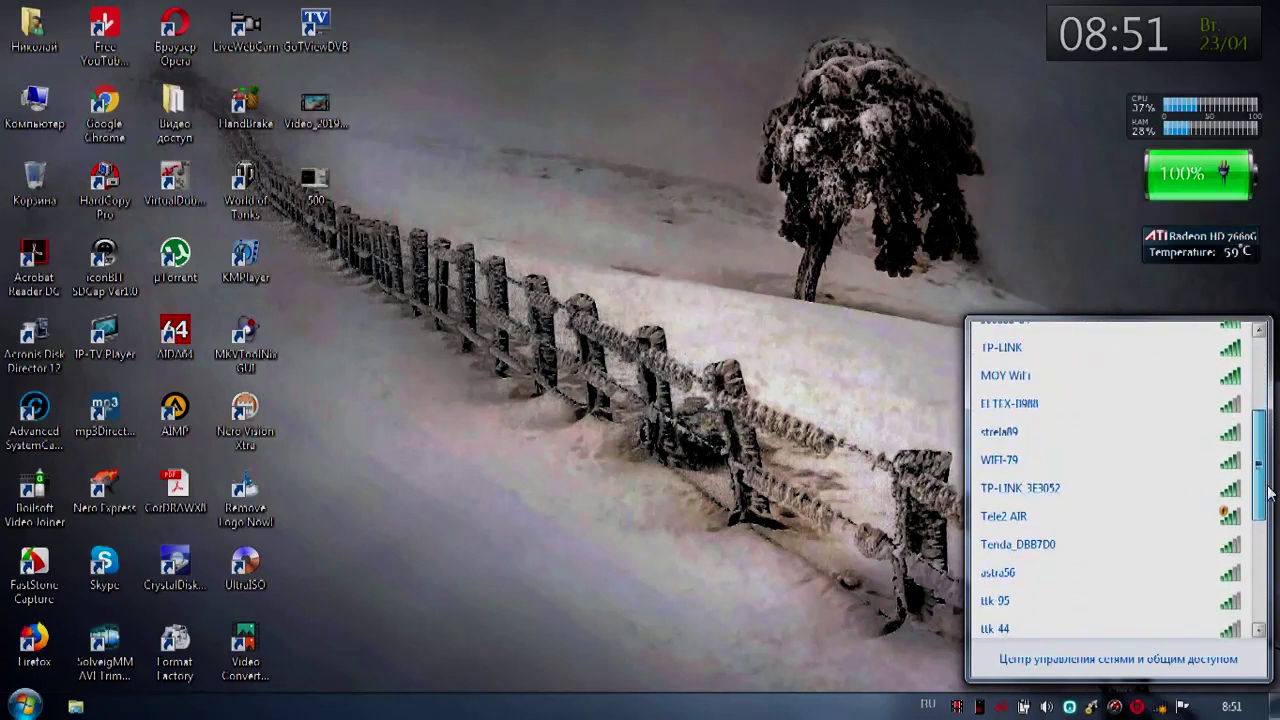
{"action": "left_click_drag", "start_coordinate": [1268, 492], "coordinate": [1268, 415]}
{"action": "left_click", "coordinate": [1086, 552]}
{"action": "left_click", "coordinate": [1190, 578]}
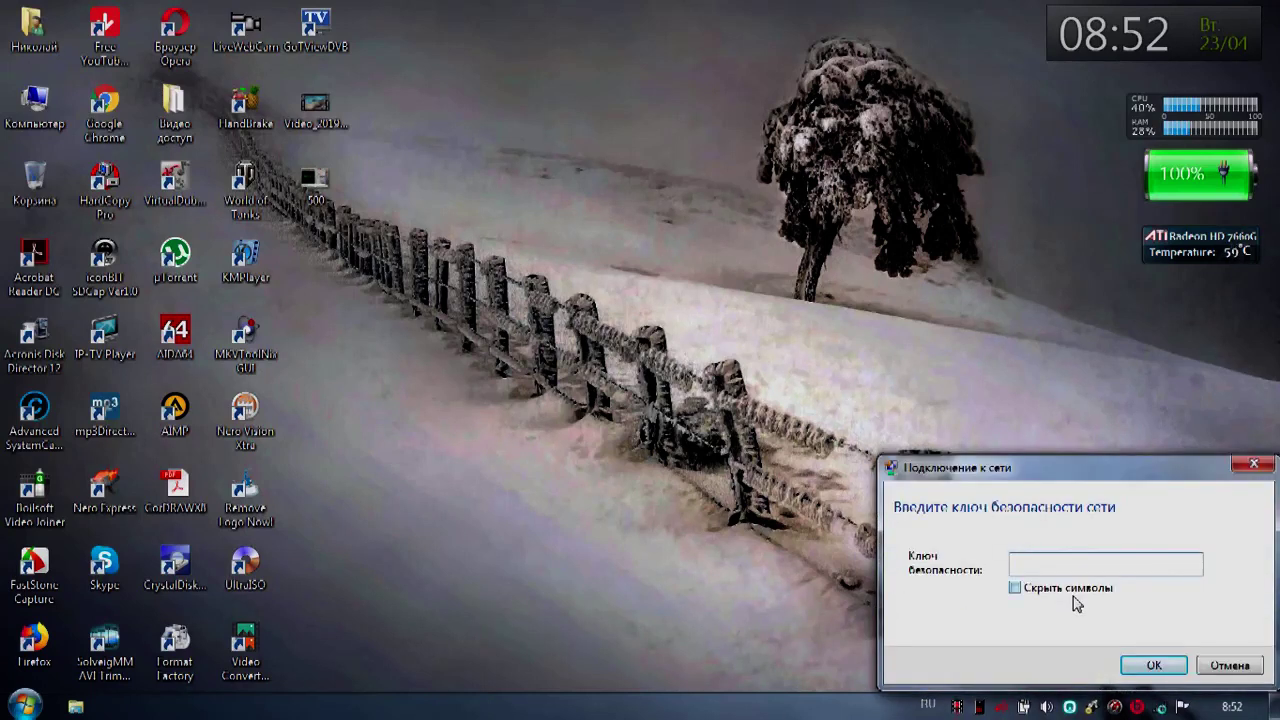
{"action": "left_click", "coordinate": [1068, 589]}
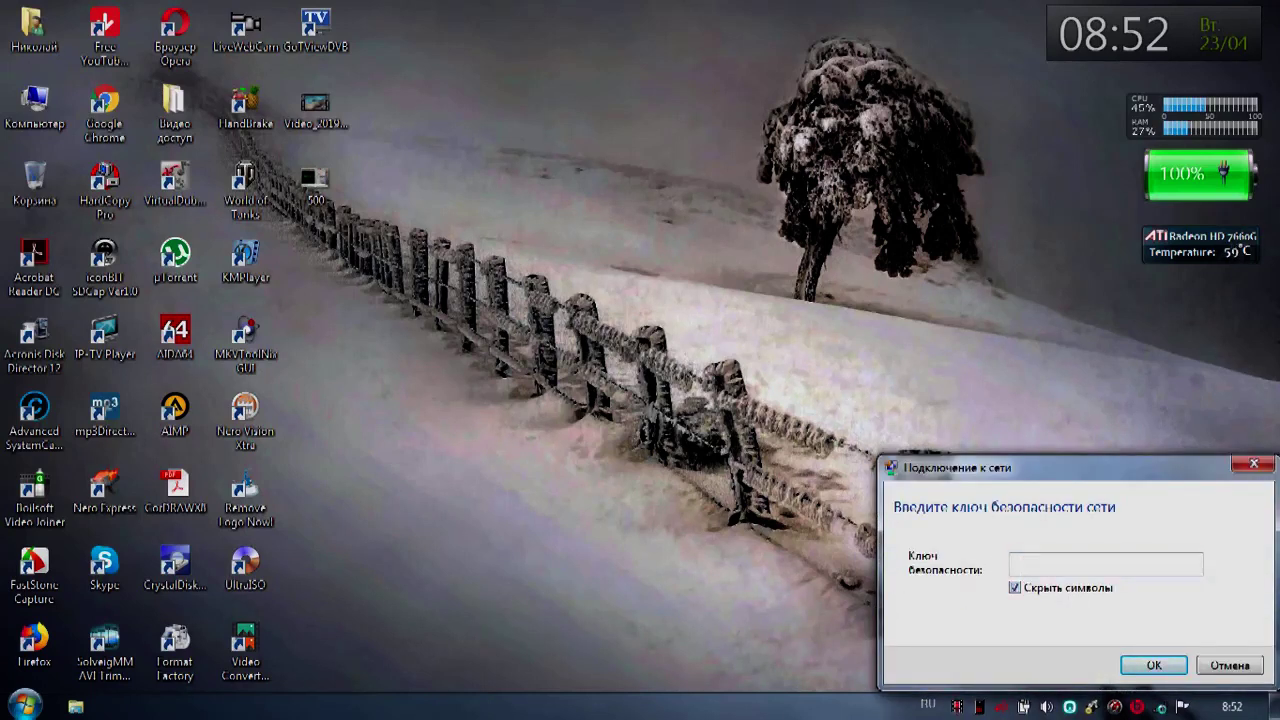
{"action": "key", "text": "Return"}
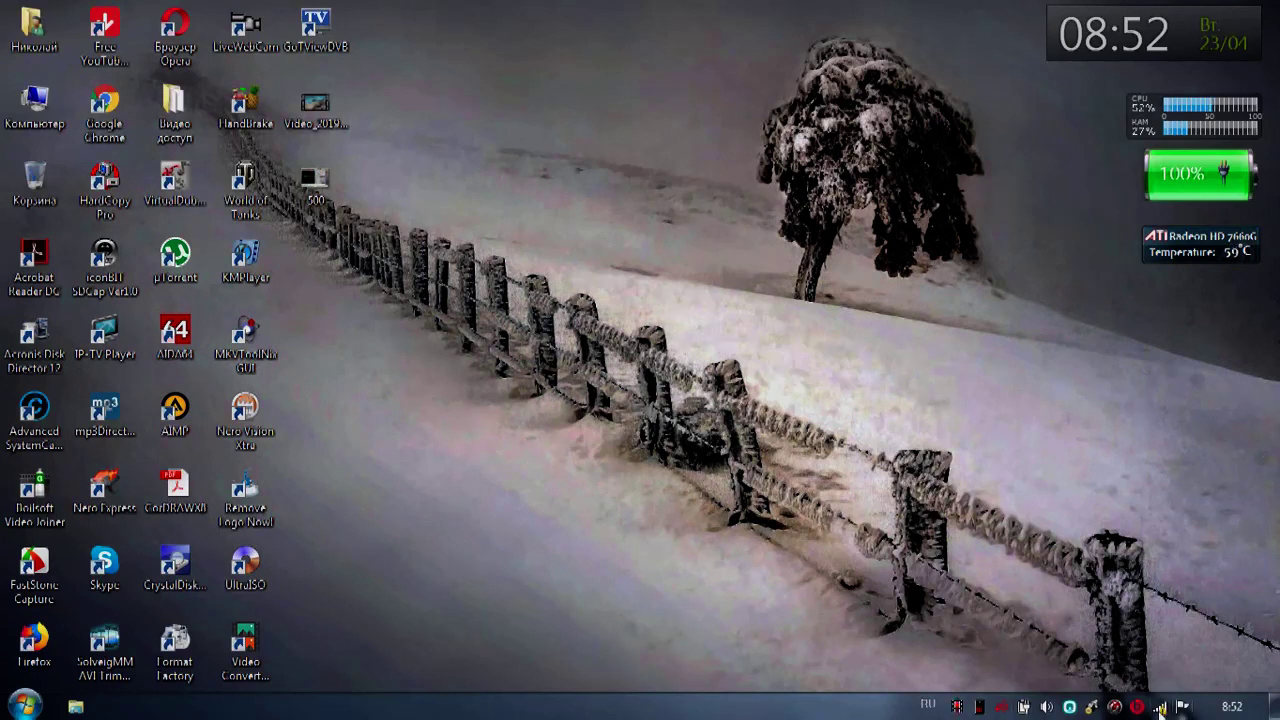
Launch Firefox, load speedtest.net from the top sites in a new tab, and maximize the browser window
{"action": "double_click", "coordinate": [34, 645]}
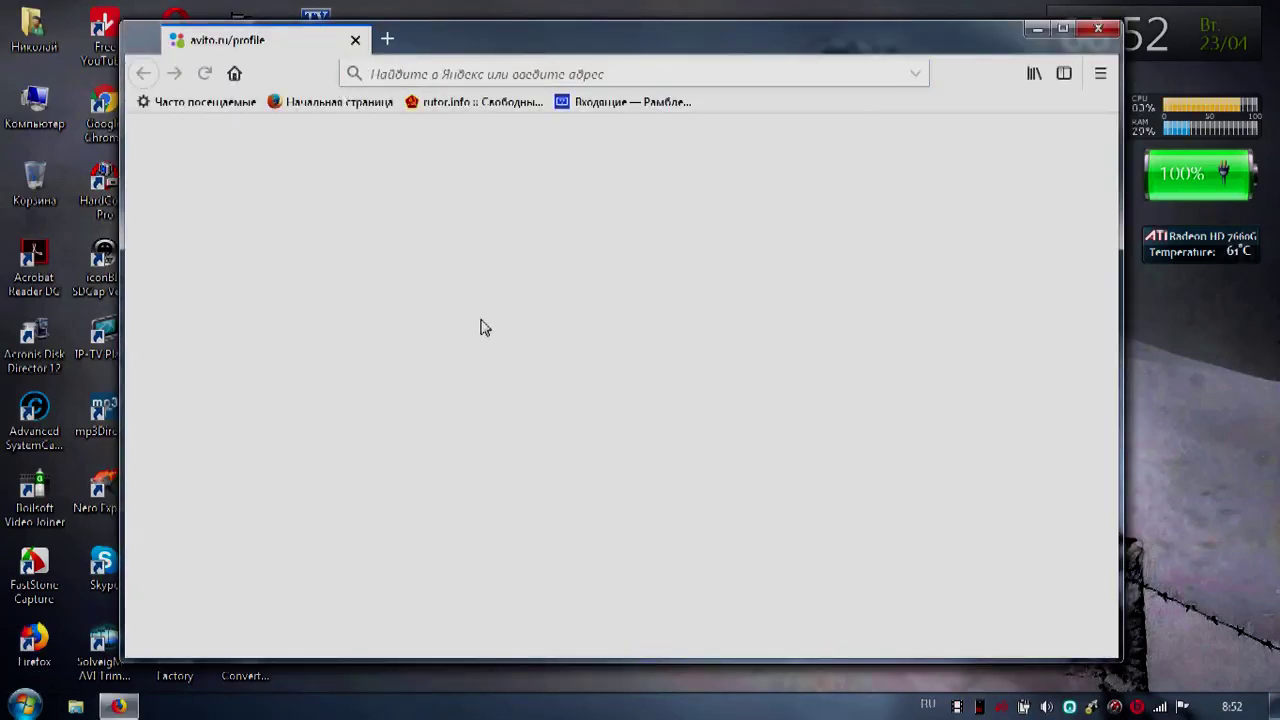
{"action": "left_click", "coordinate": [387, 39]}
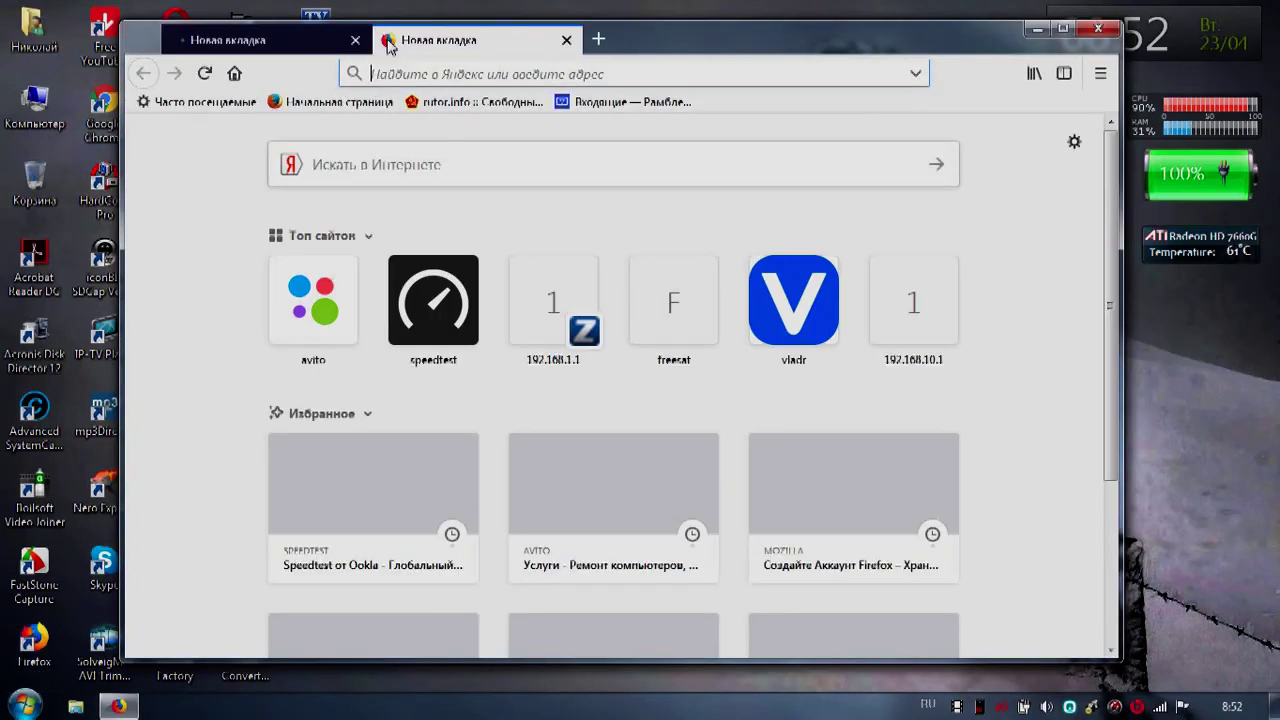
{"action": "left_click", "coordinate": [443, 308]}
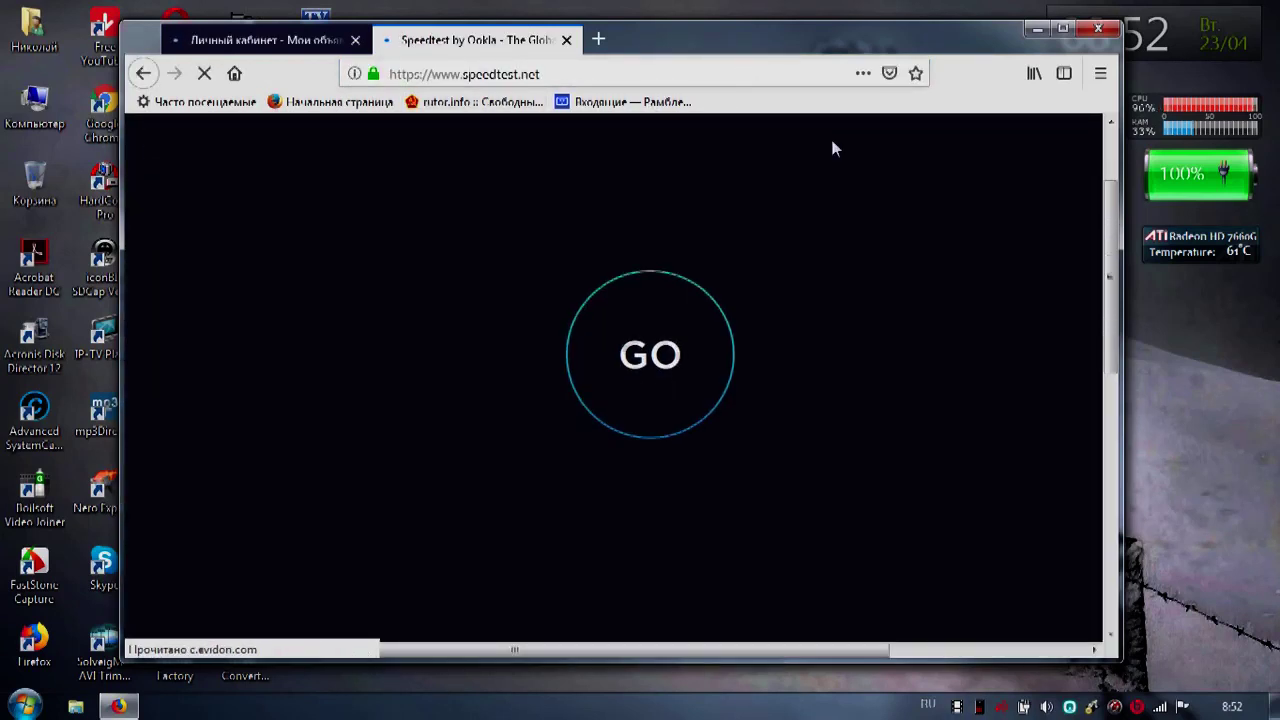
{"action": "double_click", "coordinate": [808, 45]}
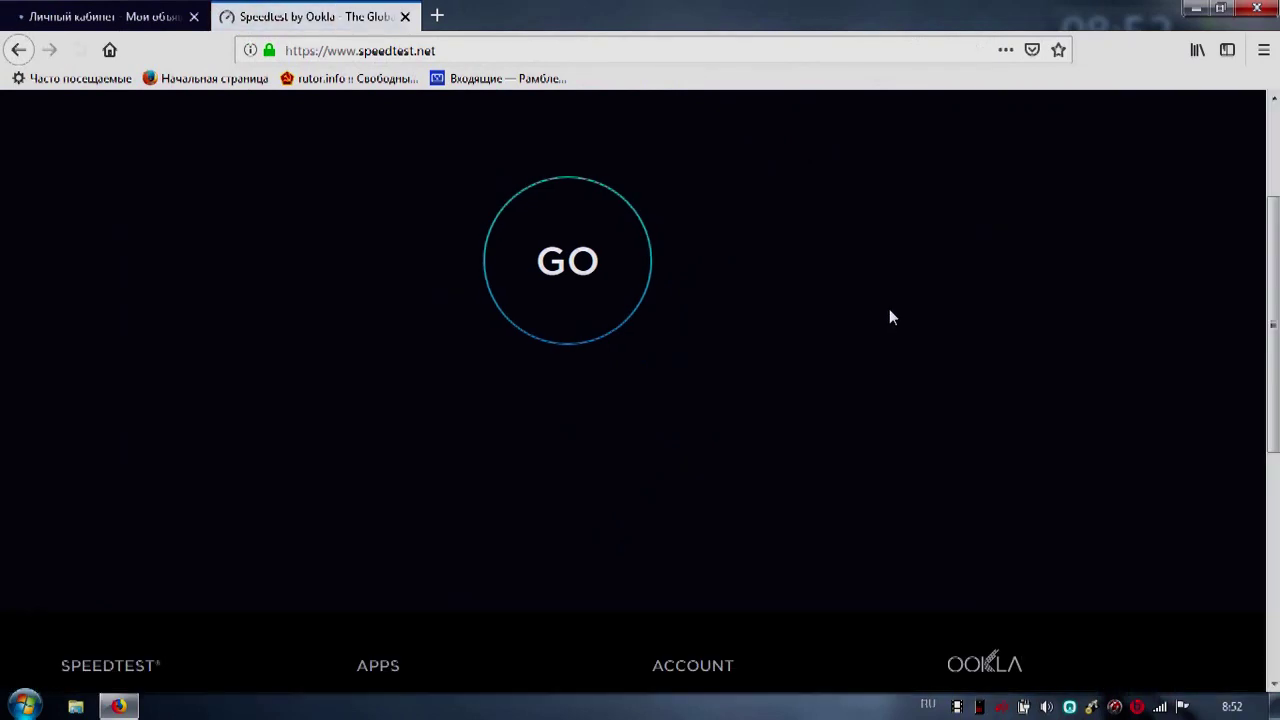
Run the Speedtest internet connection test and examine its ping, download and upload results
{"action": "scroll", "coordinate": [850, 397], "scroll_direction": "down", "scroll_amount": 2}
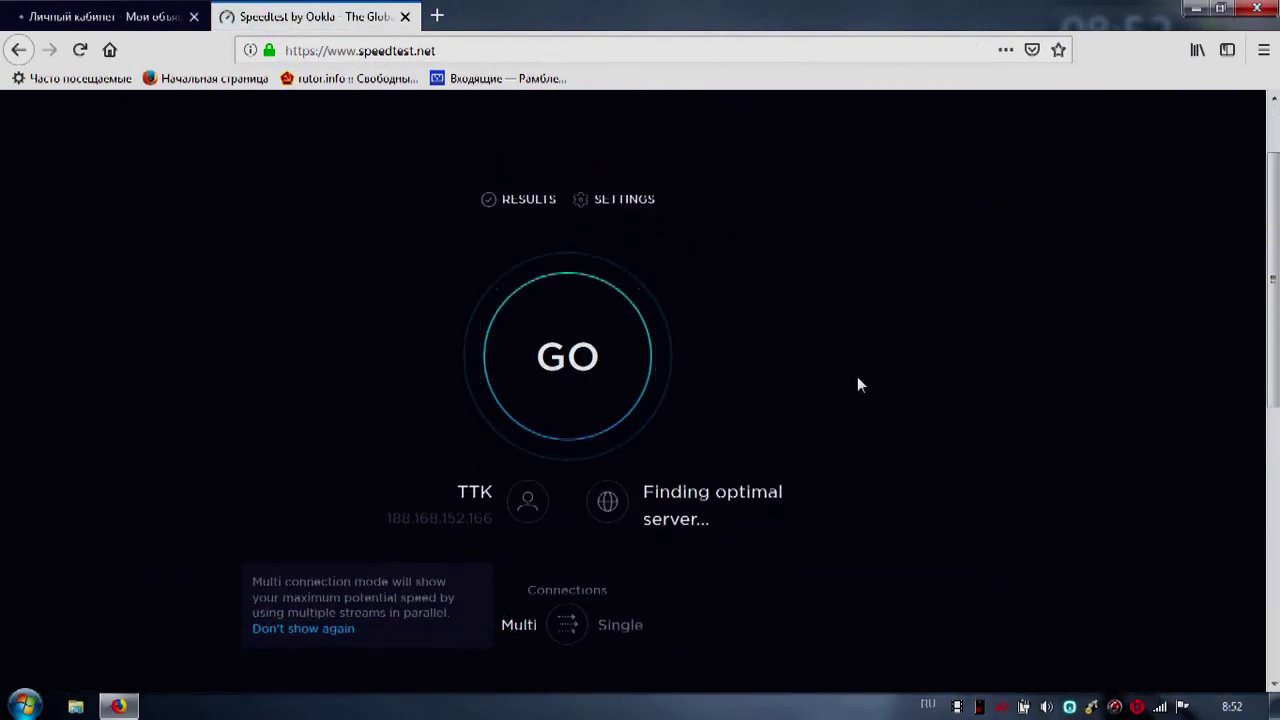
{"action": "scroll", "coordinate": [800, 430], "scroll_direction": "up", "scroll_amount": 2}
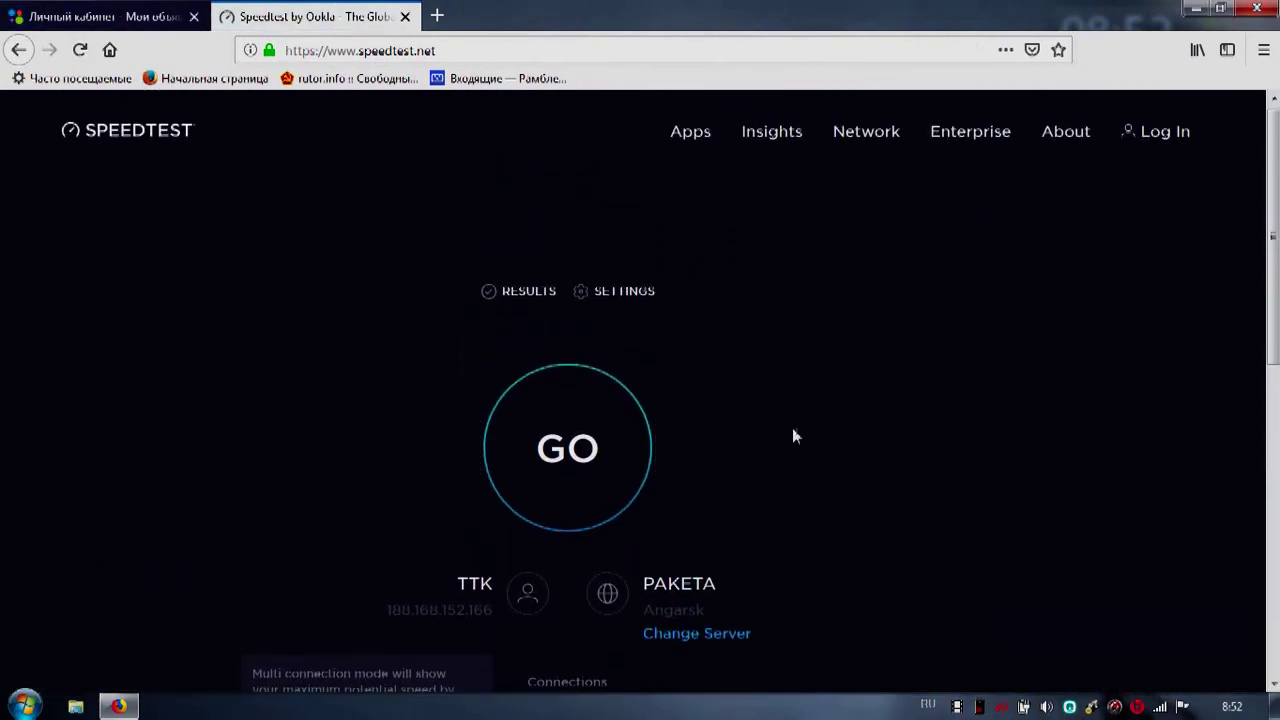
{"action": "left_click", "coordinate": [650, 476]}
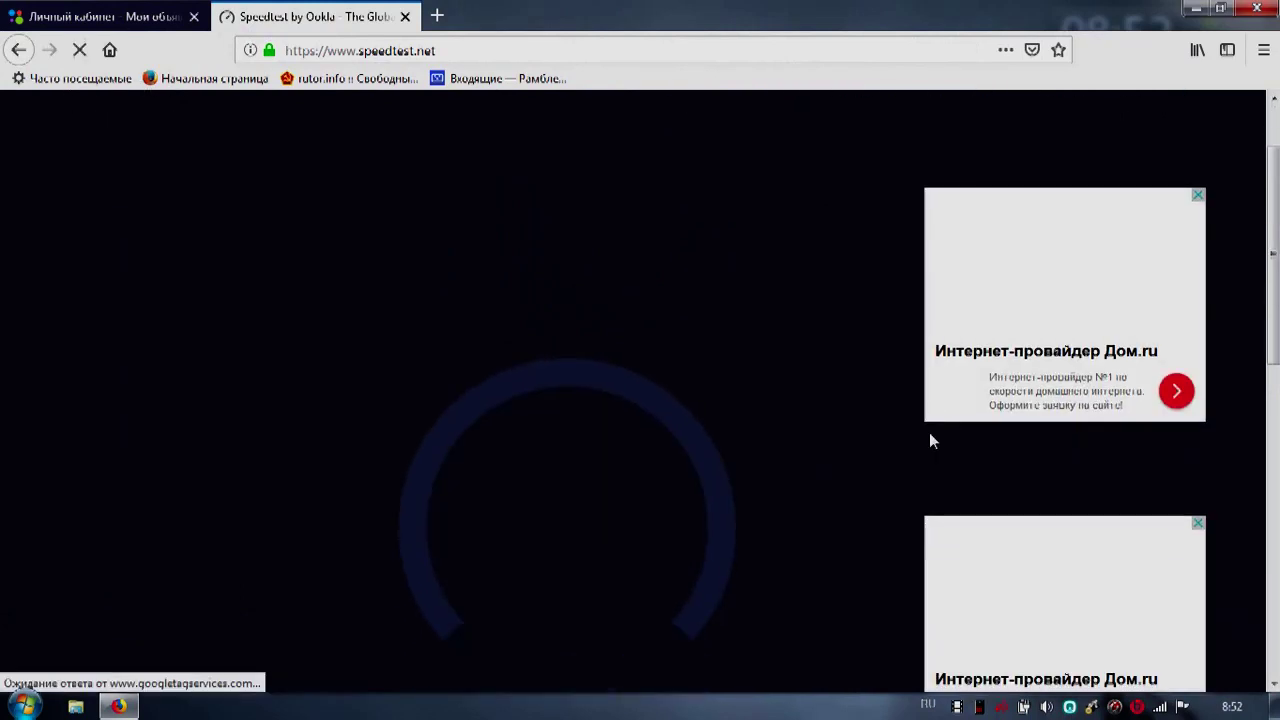
{"action": "scroll", "coordinate": [929, 432], "scroll_direction": "down", "scroll_amount": 2}
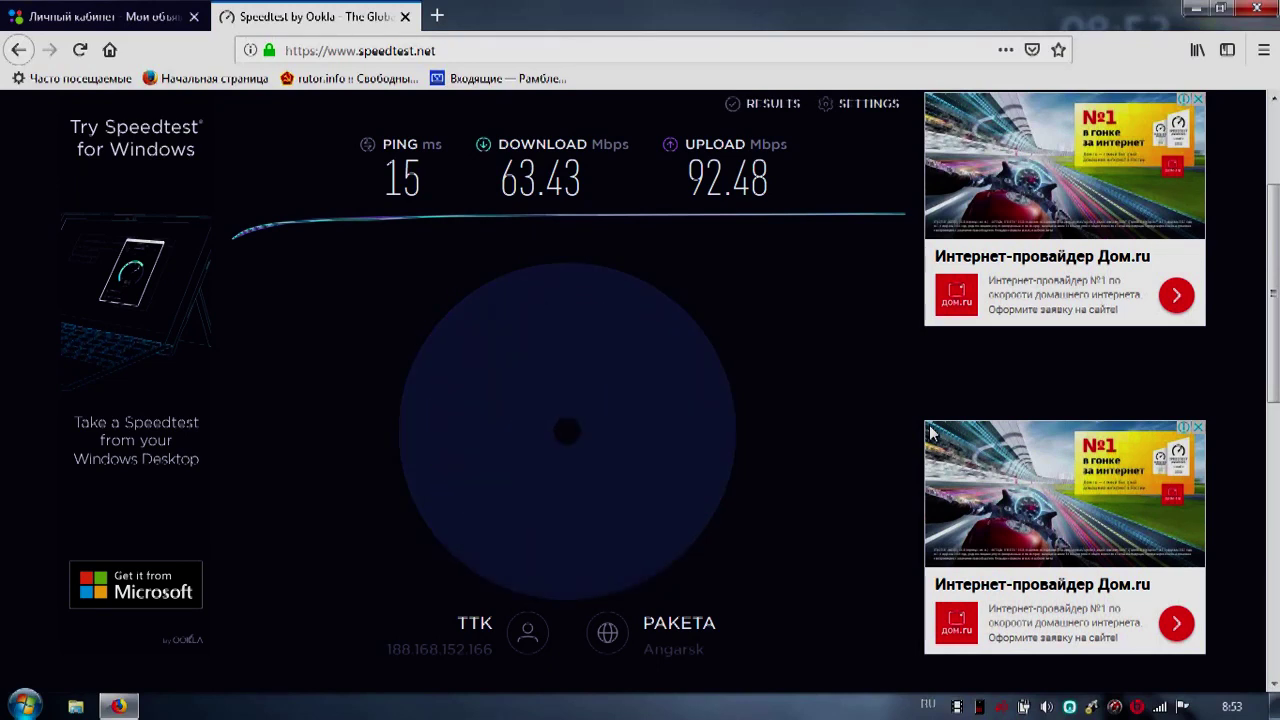
{"action": "right_click", "coordinate": [929, 428]}
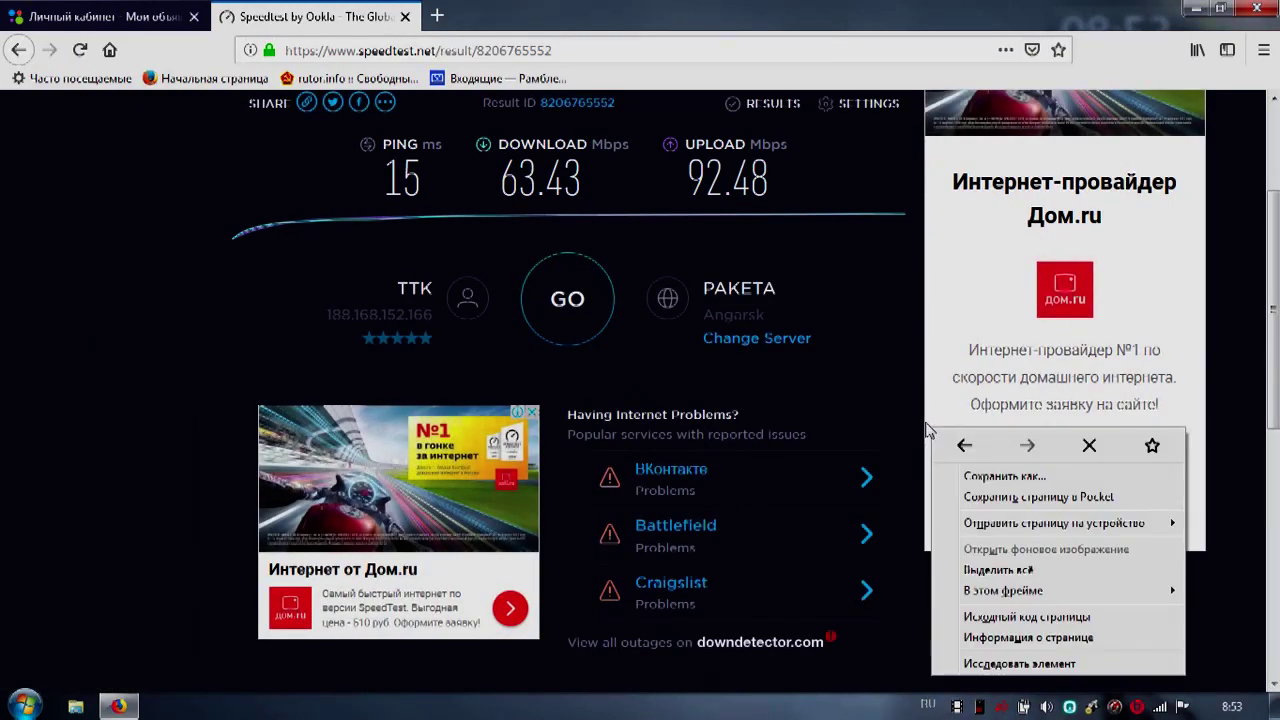
{"action": "left_click", "coordinate": [581, 9]}
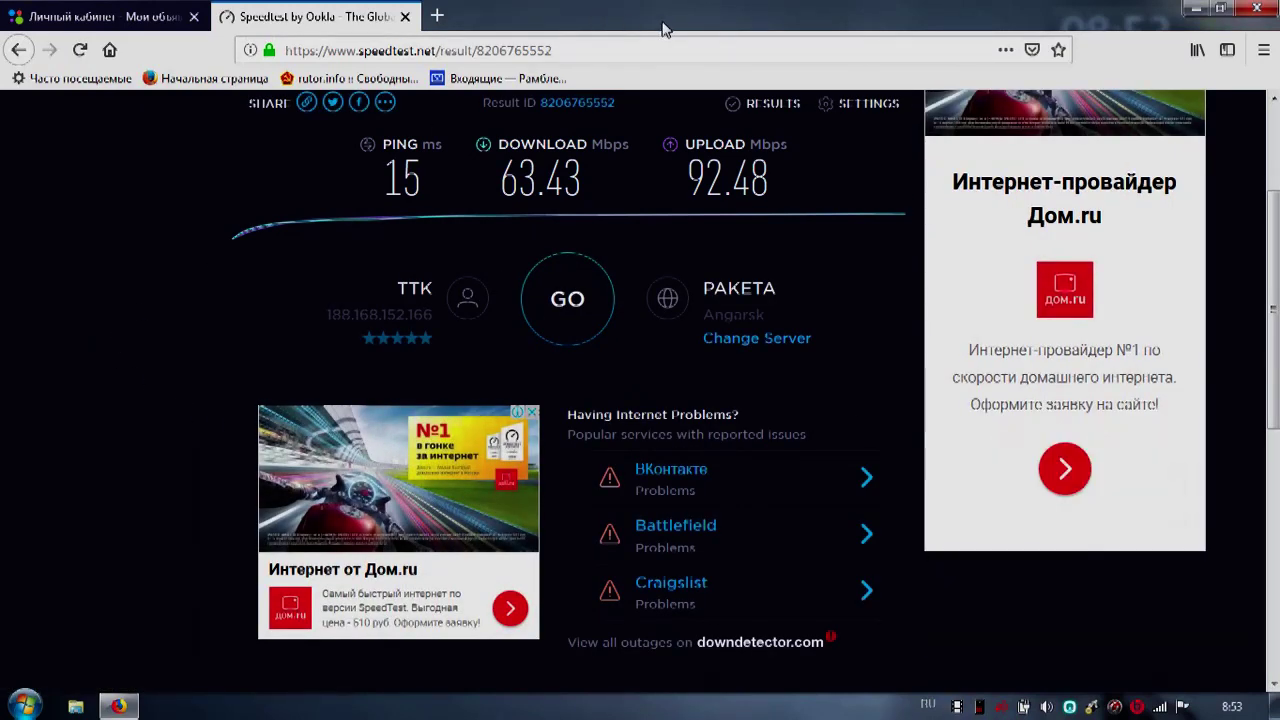